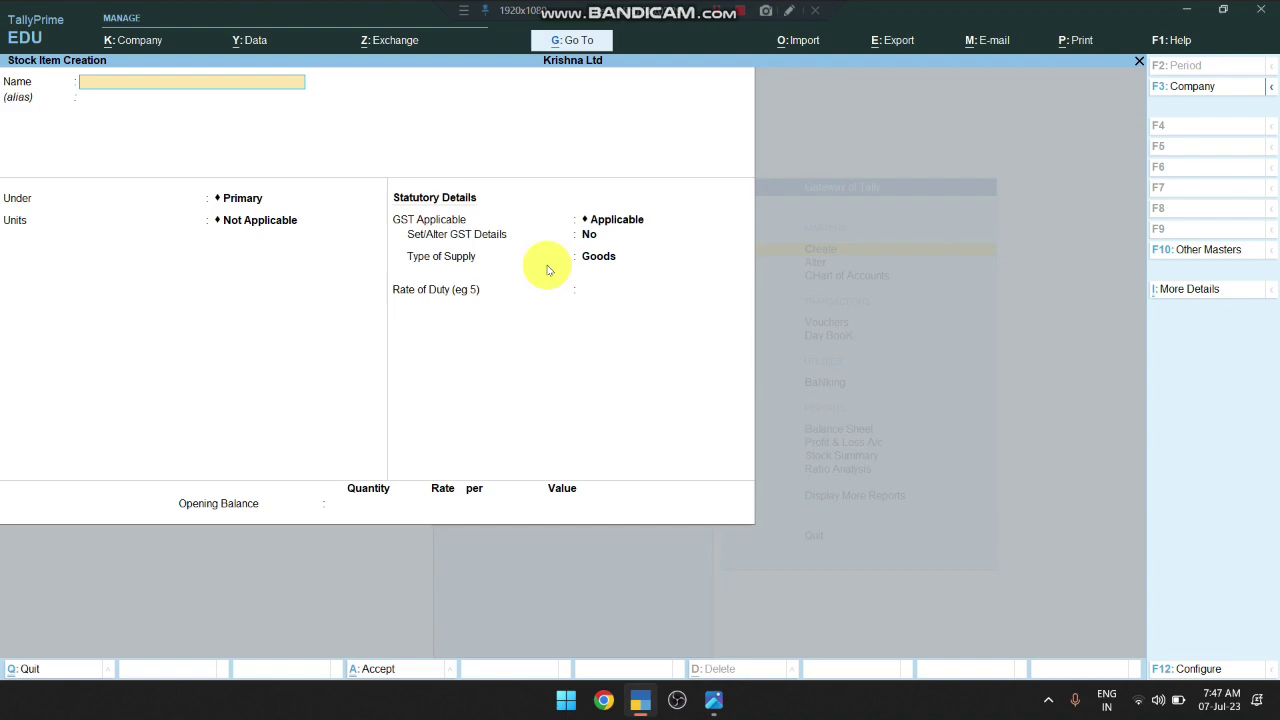
Leave the blank stock item form and open the CPU stock item for alteration
{"action": "key", "text": "Escape"}
{"action": "key", "text": "Down"}
{"action": "key", "text": "Return"}
{"action": "key", "text": "Down"}
{"action": "key", "text": "Down"}
{"action": "key", "text": "Down"}
{"action": "key", "text": "Down"}
{"action": "key", "text": "Down"}
{"action": "key", "text": "Down"}
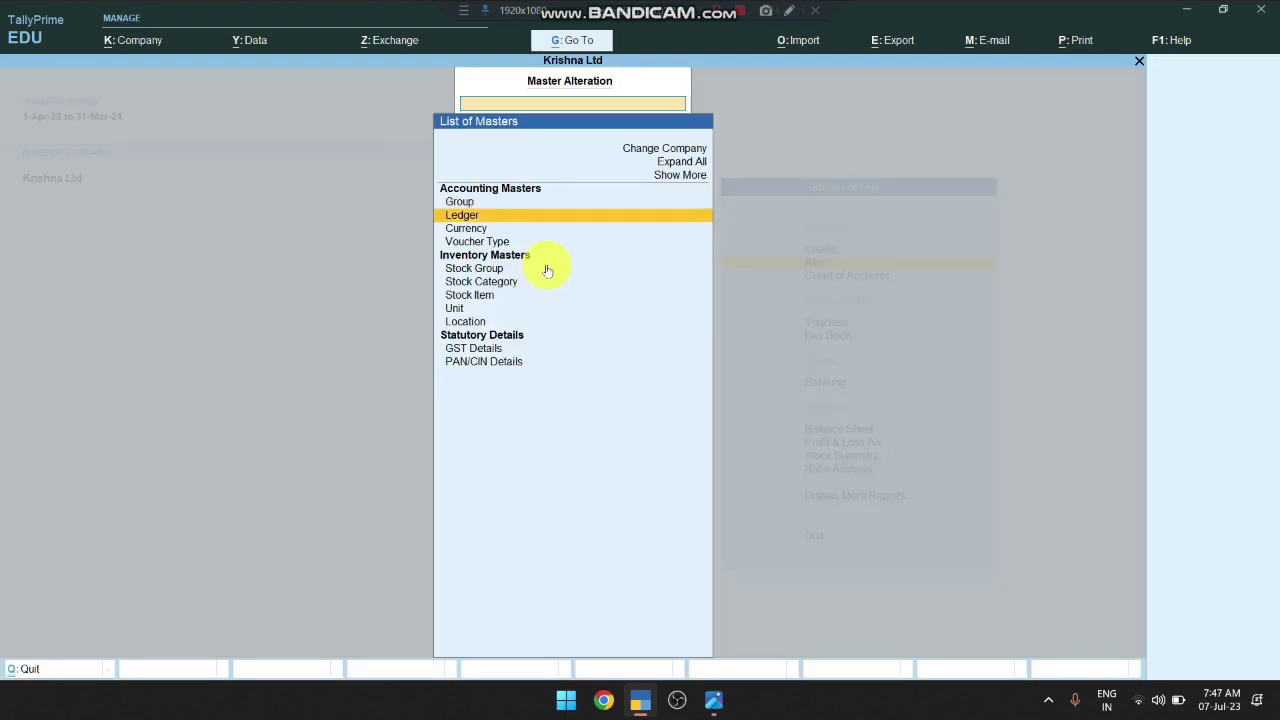
{"action": "key", "text": "Return"}
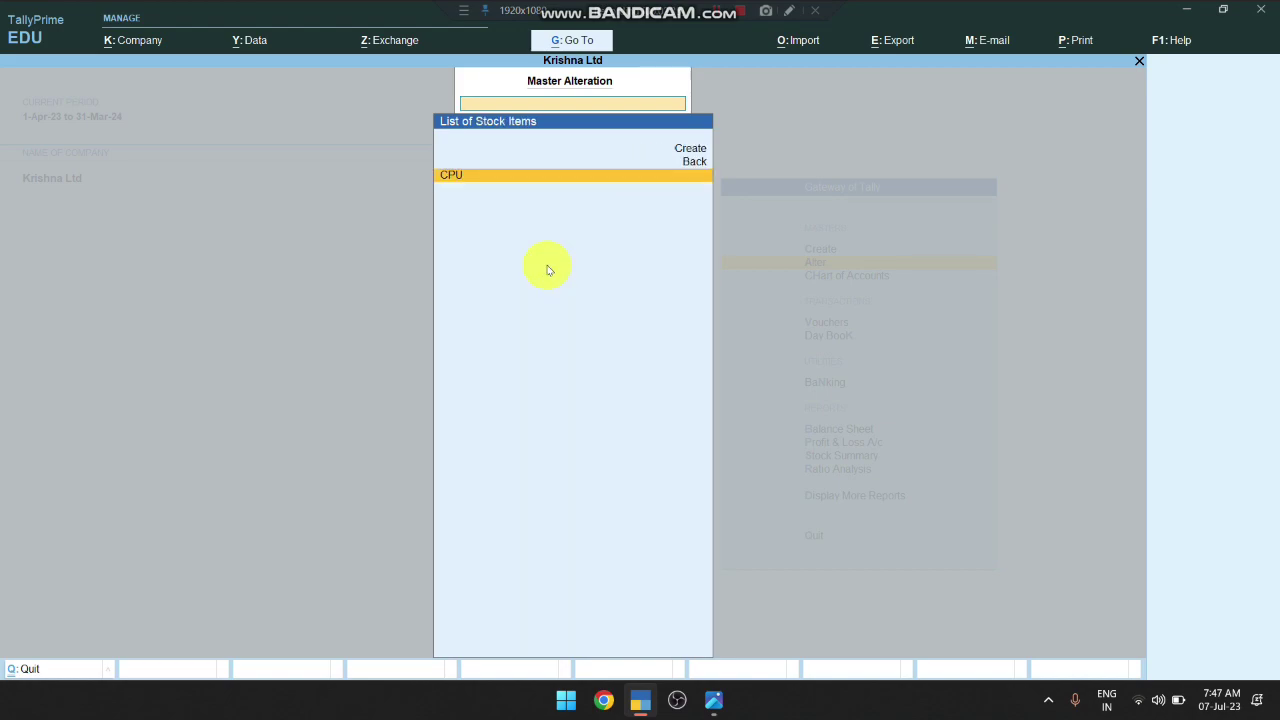
{"action": "key", "text": "Return"}
Keep CPU's existing details and set its opening balance quantity to 30 NOS, as listed in the assignment image
{"action": "key", "text": "Return"}
{"action": "key", "text": "Return"}
{"action": "key", "text": "Return"}
{"action": "key", "text": "Return"}
{"action": "key", "text": "Return"}
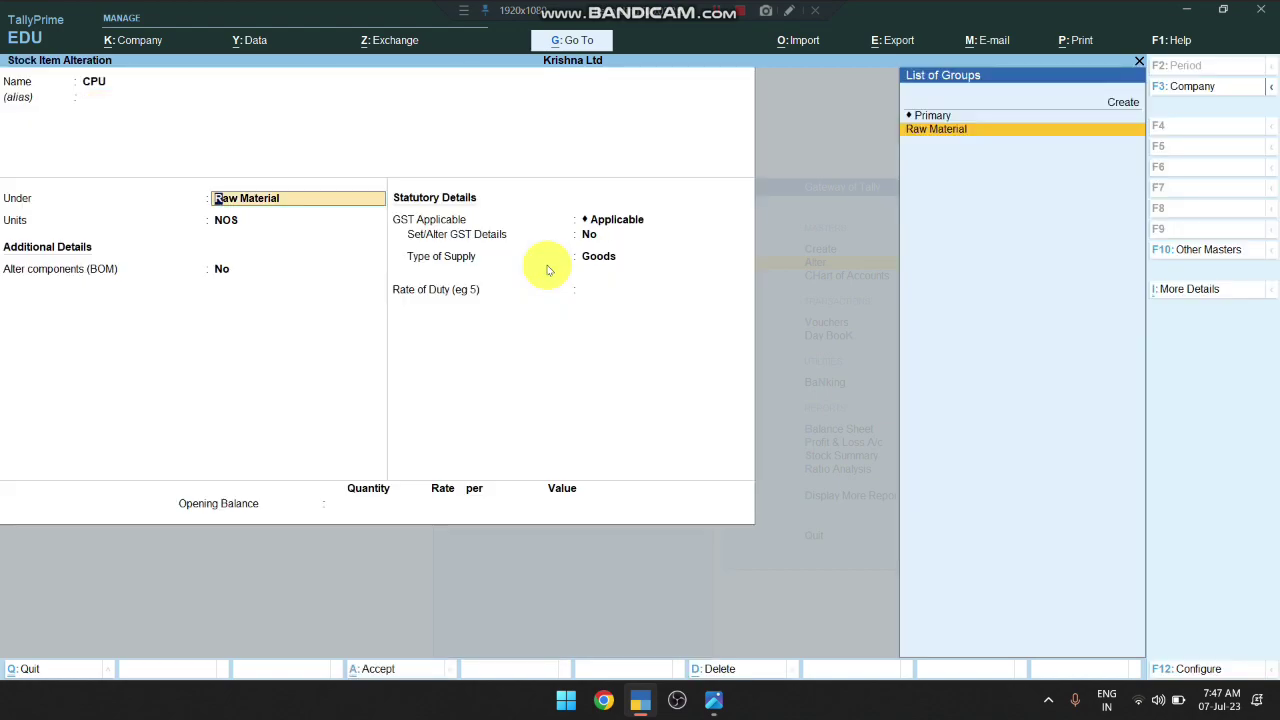
{"action": "key", "text": "Return"}
{"action": "key", "text": "Return"}
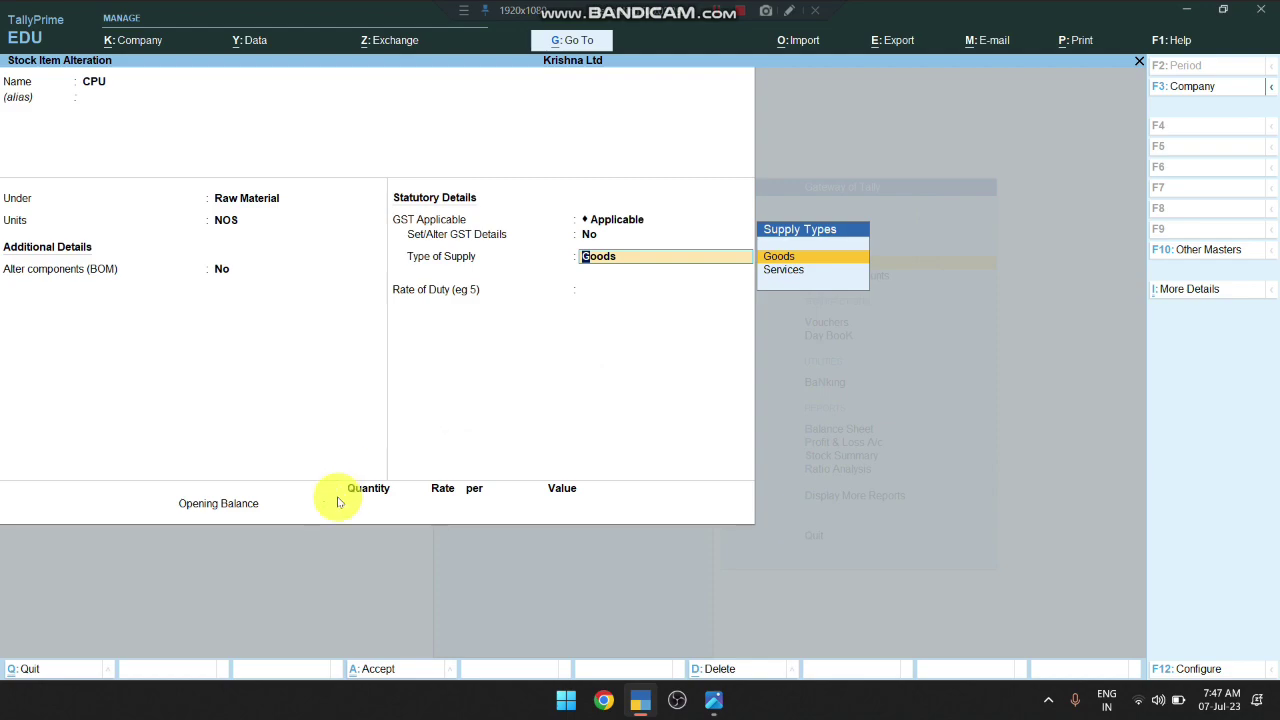
{"action": "key", "text": "Return"}
{"action": "key", "text": "Return"}
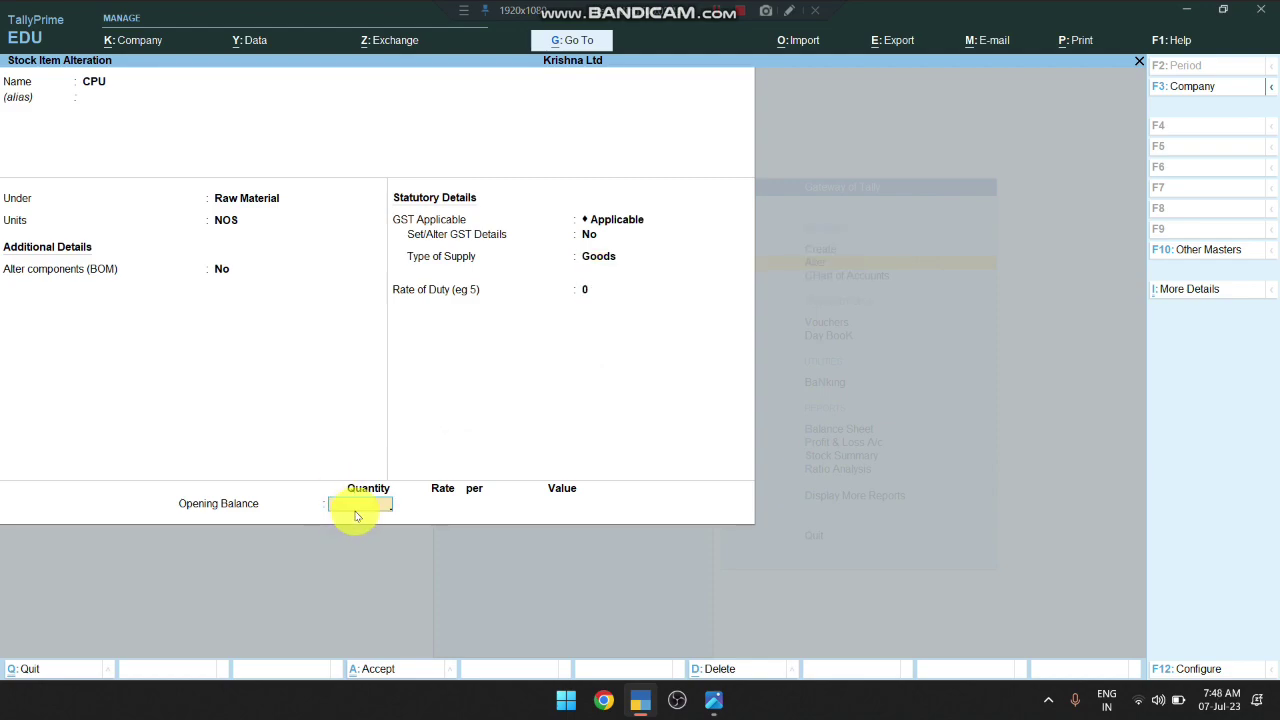
{"action": "key", "text": "alt+Tab"}
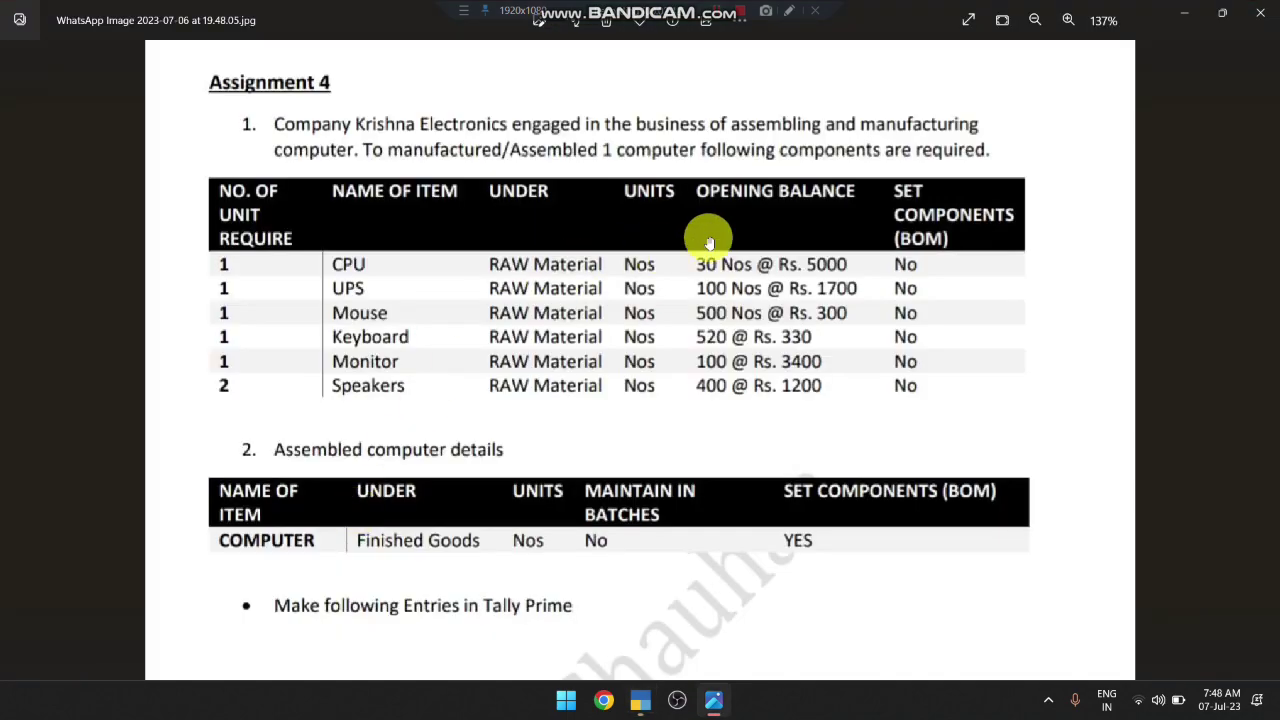
{"action": "key", "text": "alt+Tab"}
{"action": "type", "text": "30"}
{"action": "key", "text": "Return"}
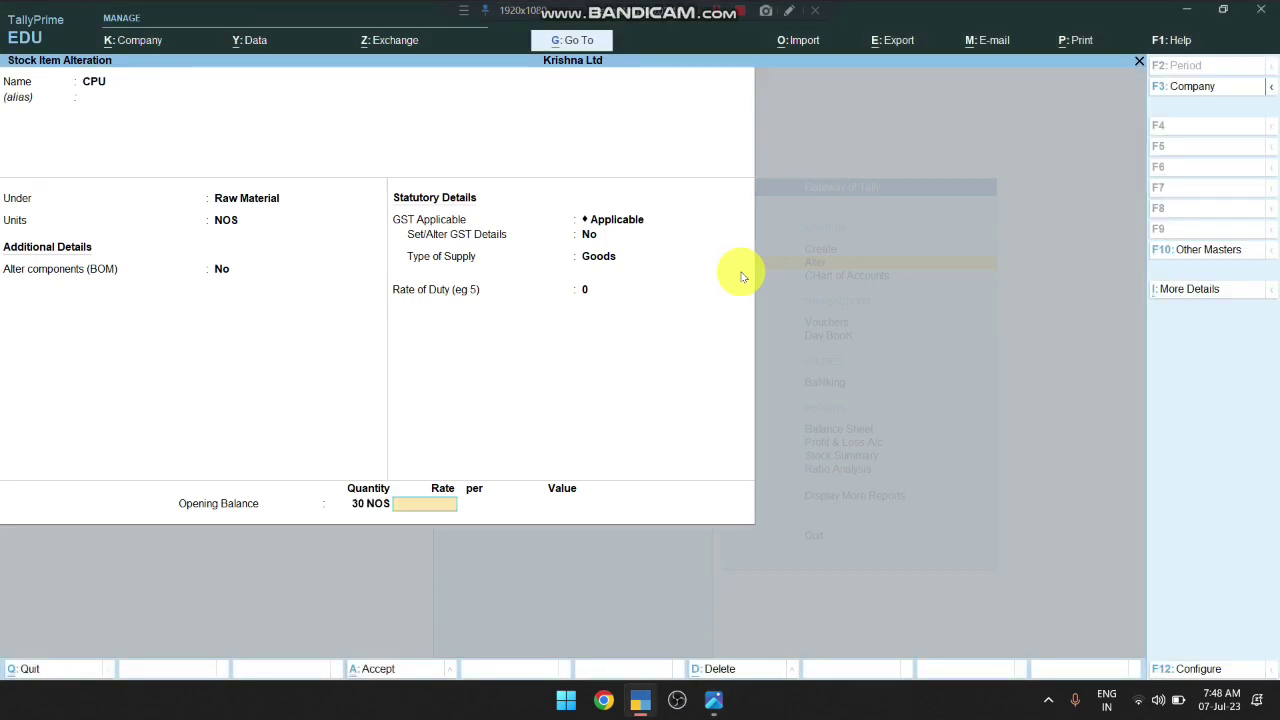
Set CPU's opening balance rate to 5000 per NOS and save the altered item
{"action": "key", "text": "alt+Tab"}
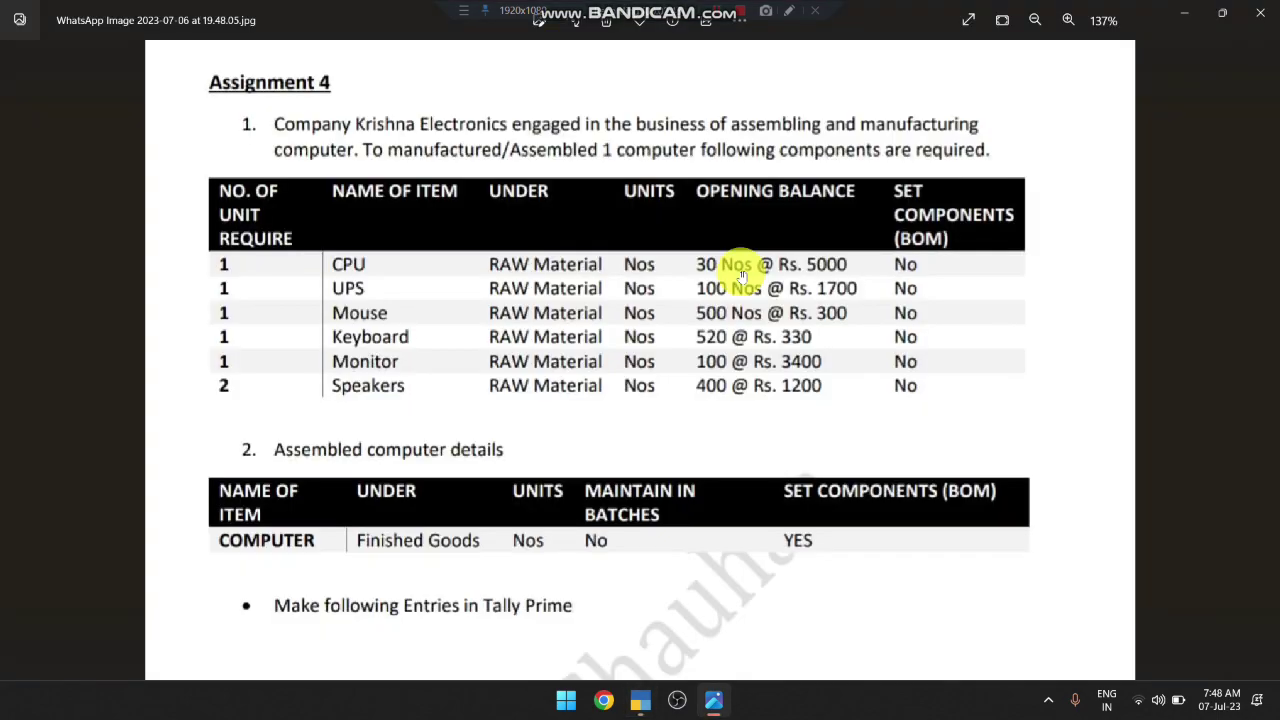
{"action": "key", "text": "alt+Tab"}
{"action": "type", "text": "5000"}
{"action": "key", "text": "Return"}
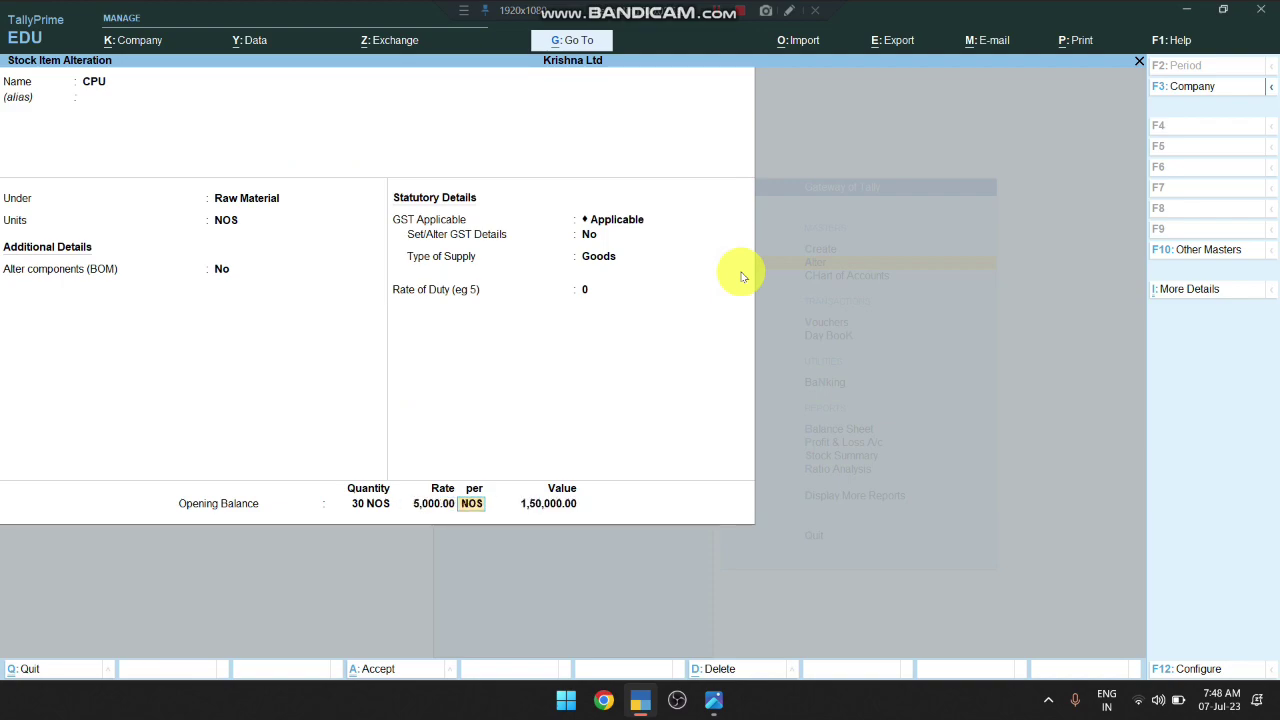
{"action": "key", "text": "Return"}
{"action": "key", "text": "Return"}
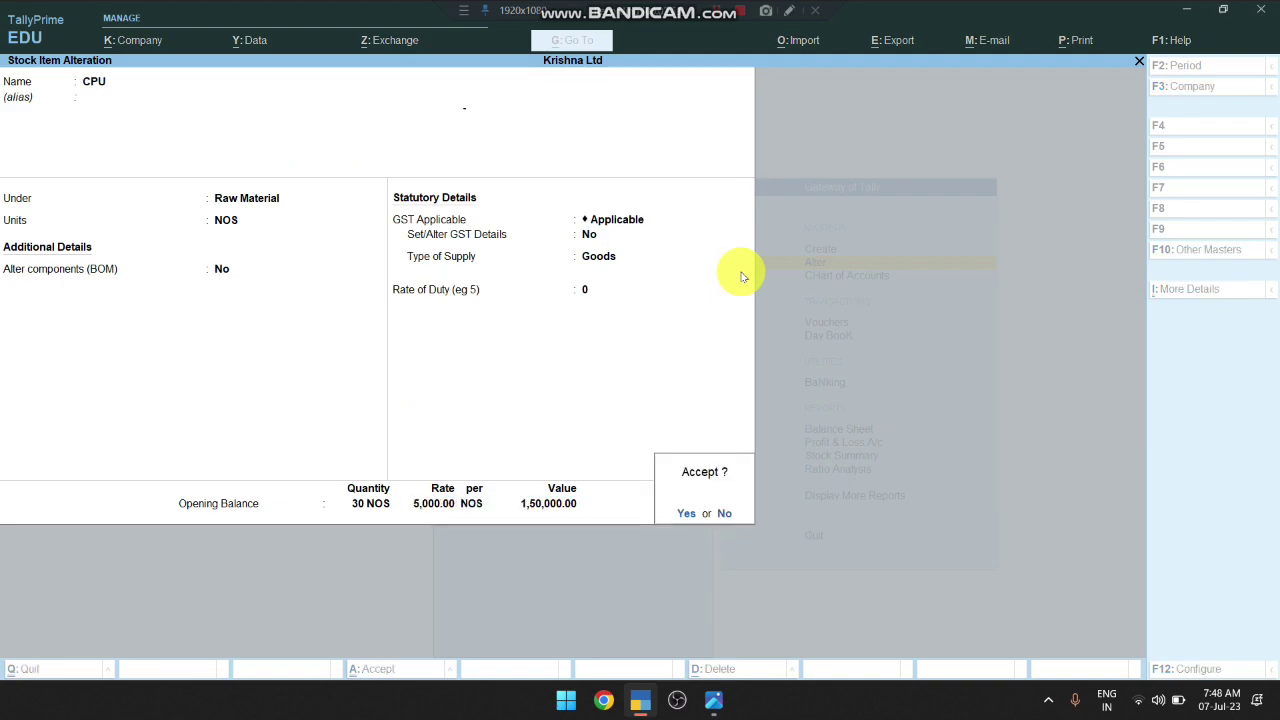
{"action": "key", "text": "Return"}
Return to the Gateway of Tally without quitting and open a new stock item creation form
{"action": "key", "text": "Escape"}
{"action": "key", "text": "Escape"}
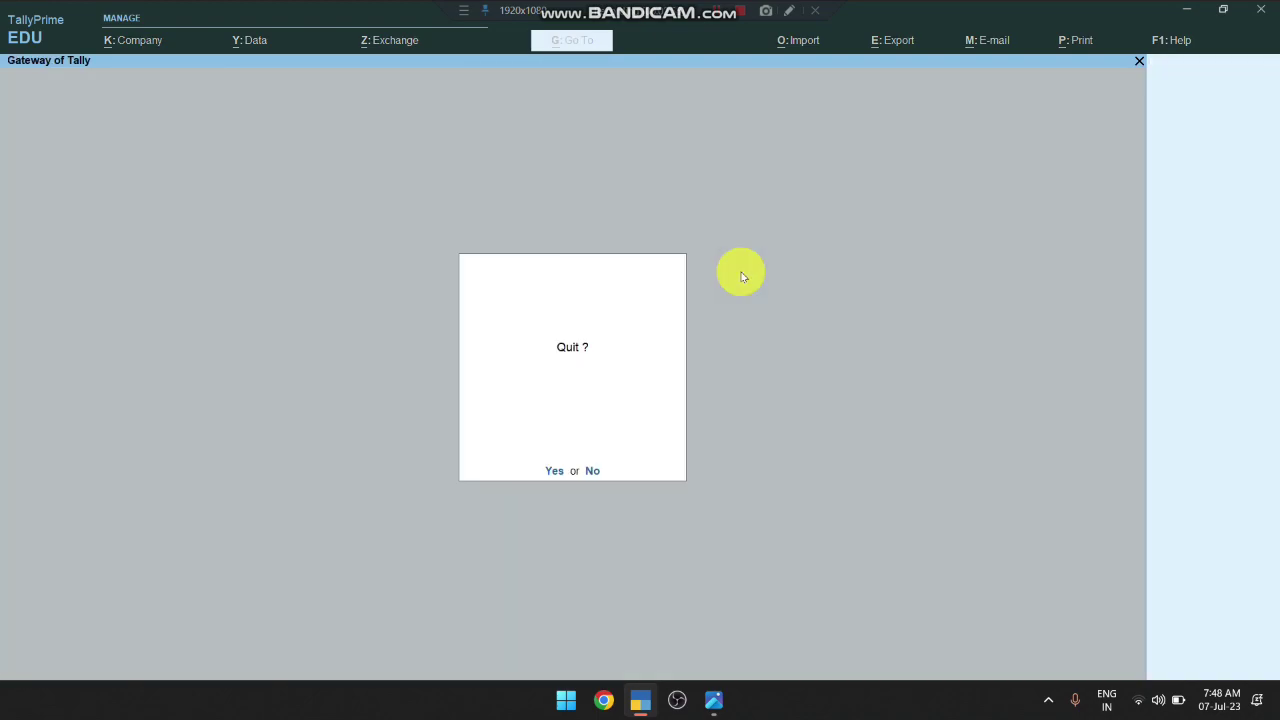
{"action": "key", "text": "n"}
{"action": "key", "text": "Return"}
{"action": "key", "text": "Down"}
{"action": "key", "text": "Down"}
{"action": "key", "text": "Up"}
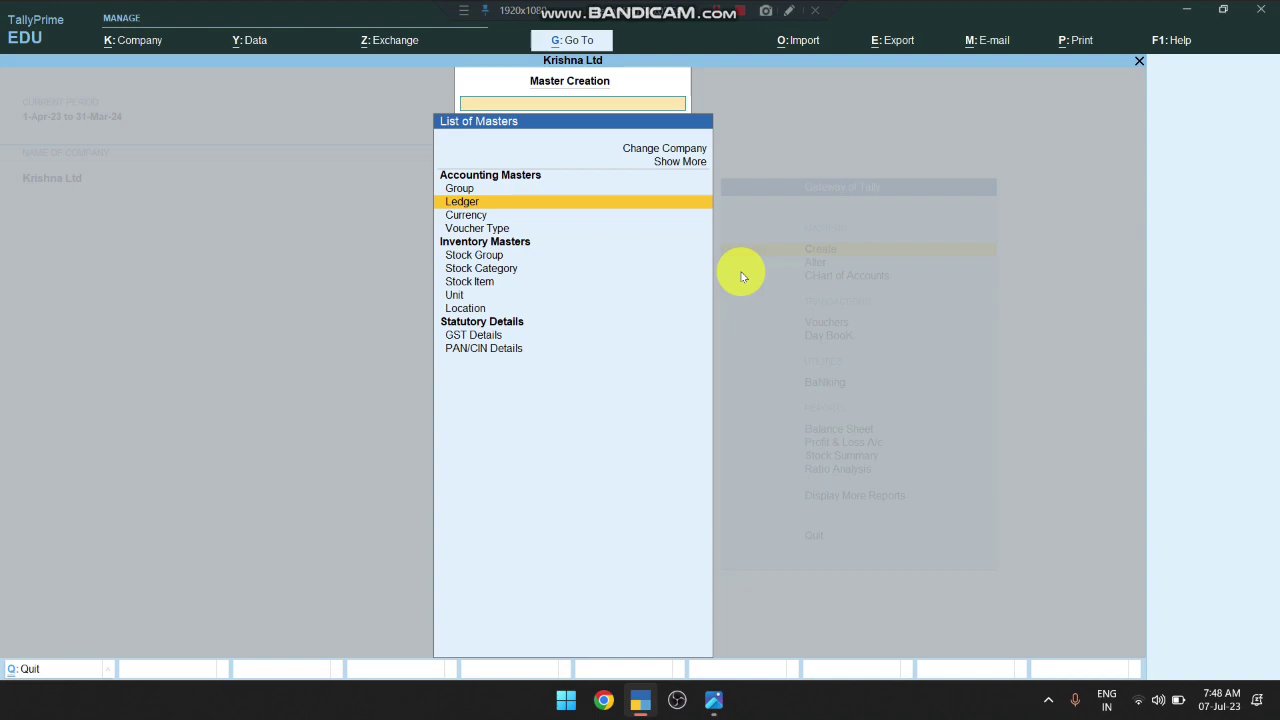
{"action": "key", "text": "Down"}
{"action": "key", "text": "Down"}
{"action": "key", "text": "Down"}
{"action": "key", "text": "Down"}
{"action": "key", "text": "Down"}
{"action": "key", "text": "Return"}
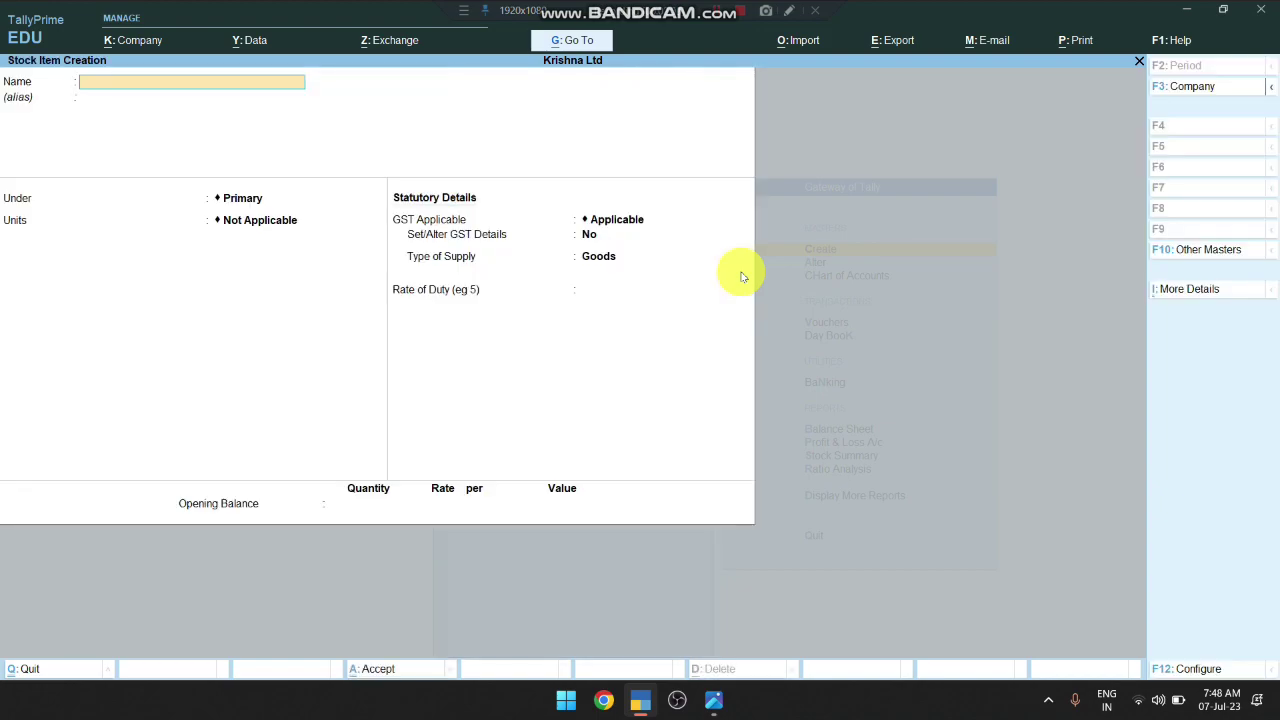
Name the new stock item UPS, place it under Raw Material with unit NOS, and leave Set components (BOM) at No
{"action": "key", "text": "alt+Tab"}
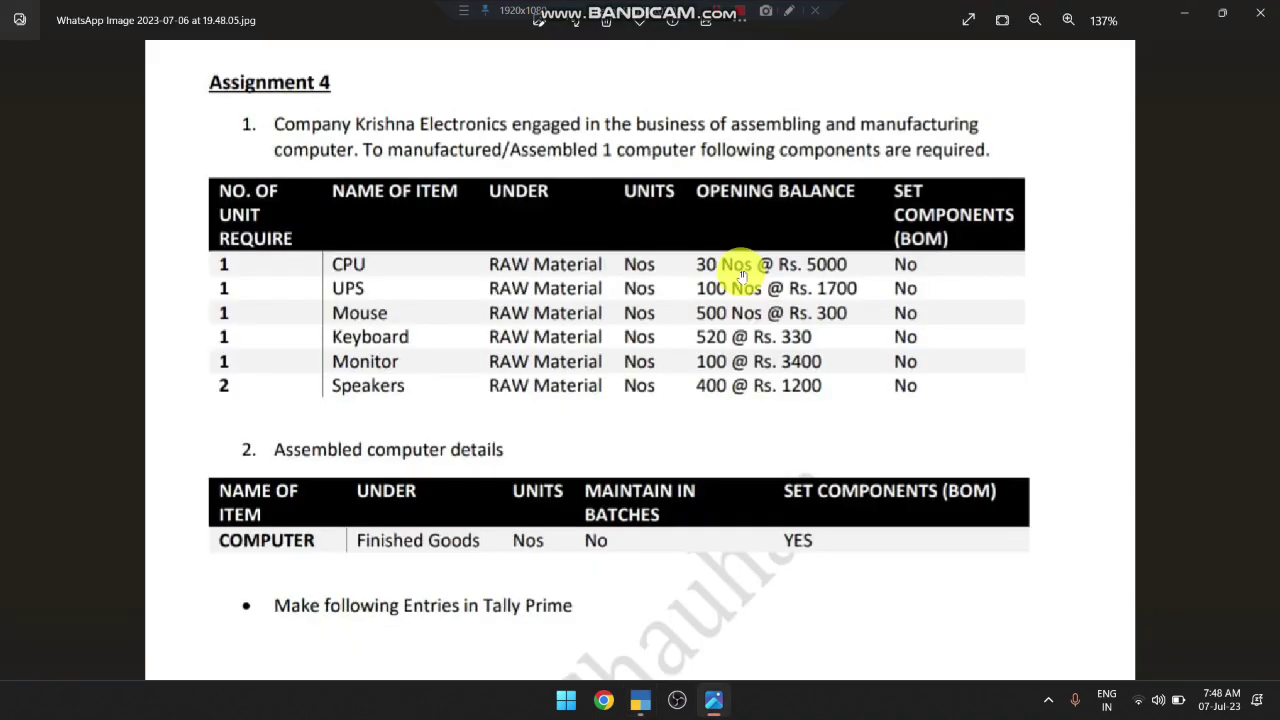
{"action": "key", "text": "alt+Tab"}
{"action": "type", "text": "UPS"}
{"action": "key", "text": "Return"}
{"action": "key", "text": "Return"}
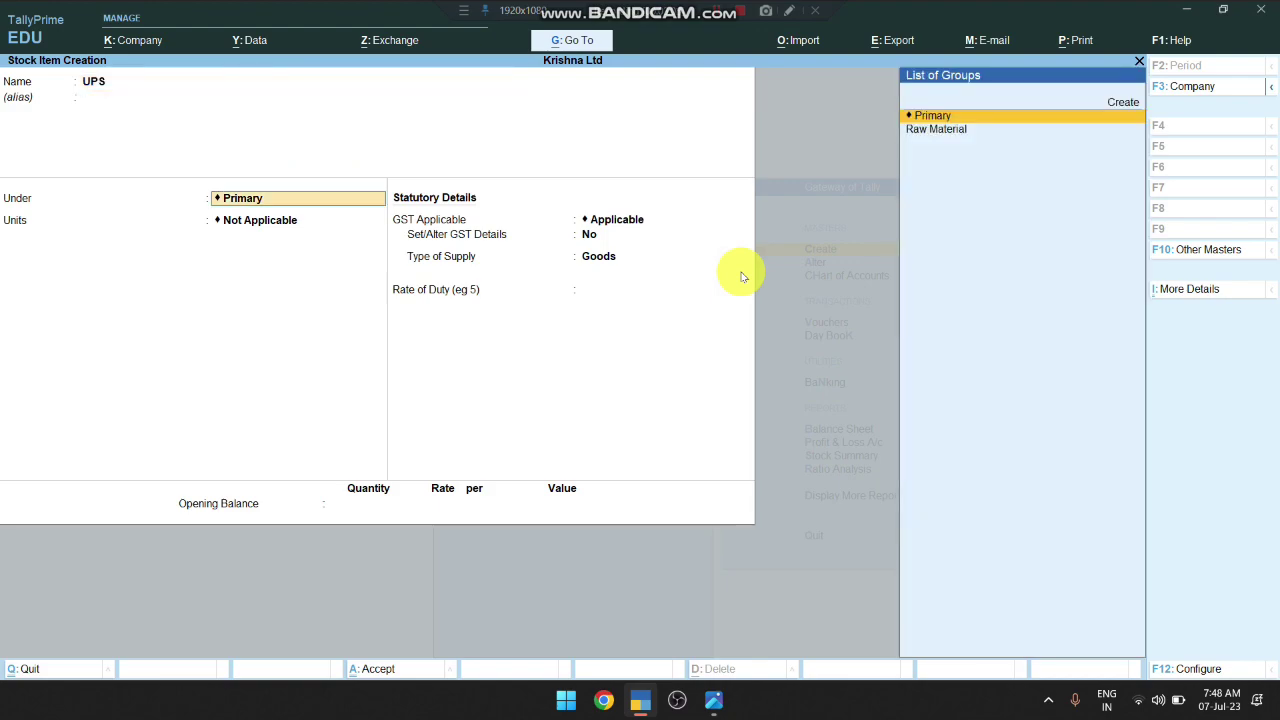
{"action": "key", "text": "Down"}
{"action": "key", "text": "Return"}
{"action": "key", "text": "Return"}
{"action": "key", "text": "Return"}
{"action": "key", "text": "Return"}
{"action": "key", "text": "Return"}
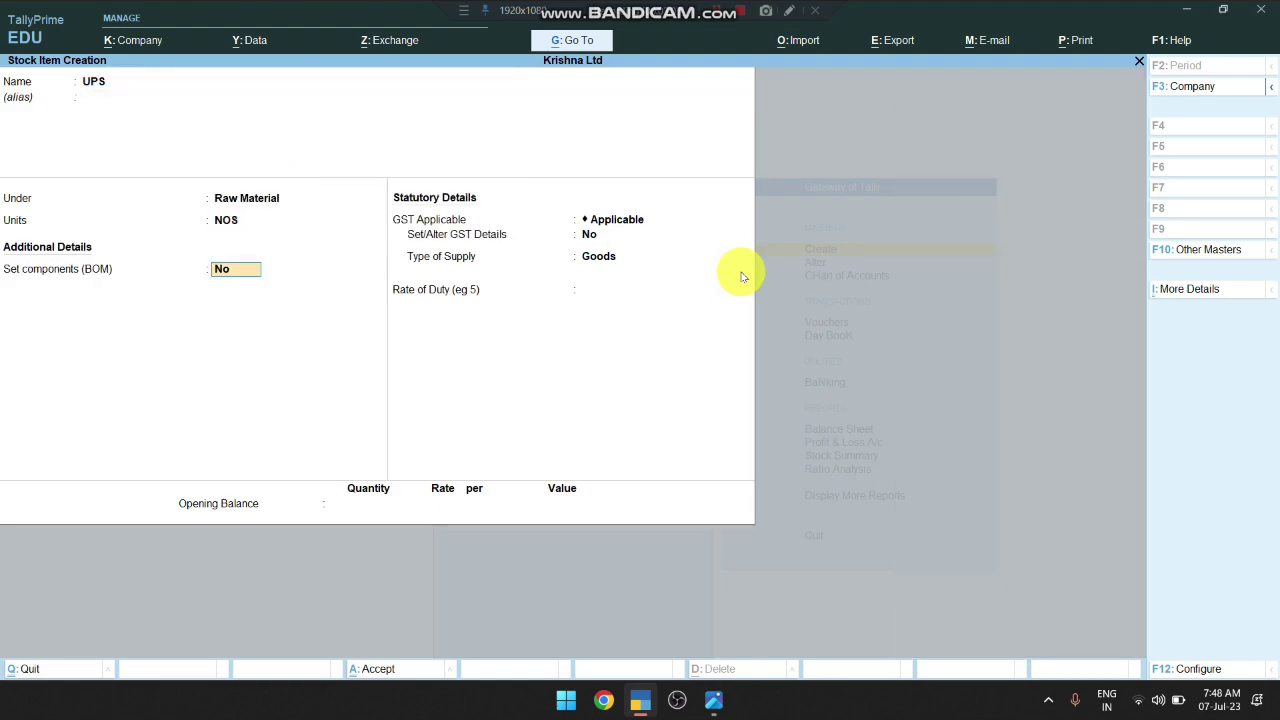
{"action": "key", "text": "Return"}
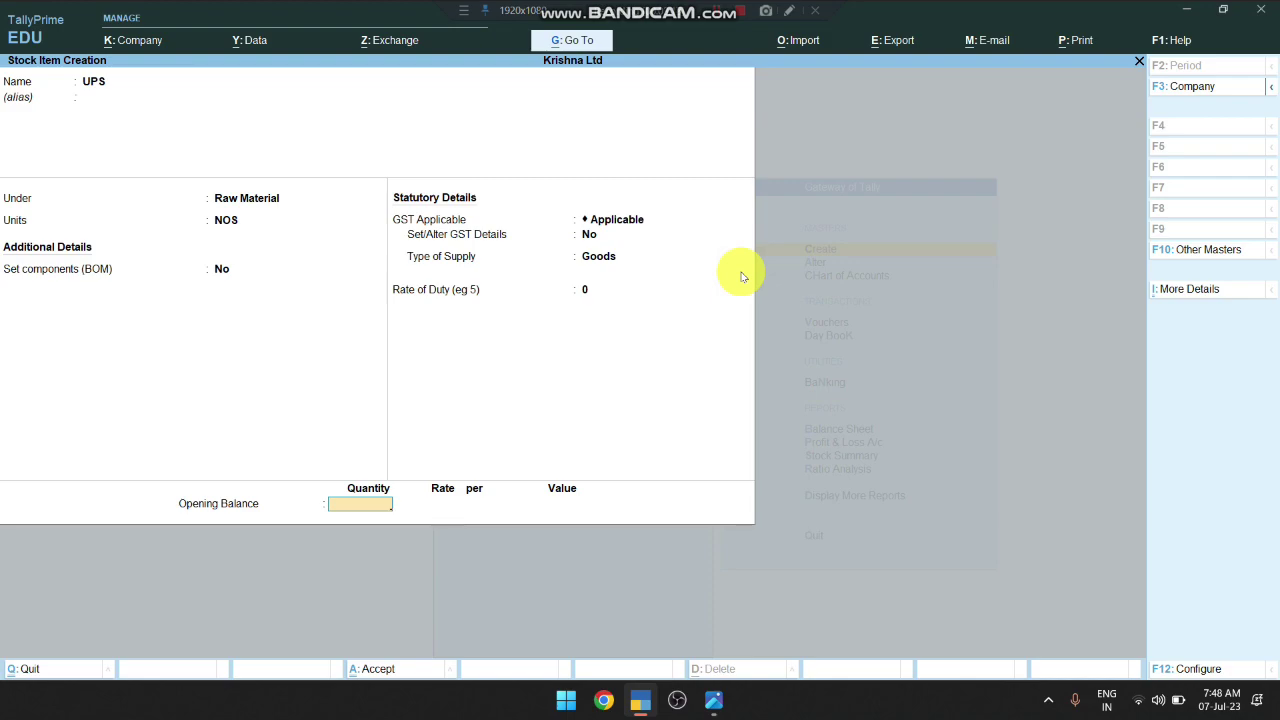
Enter the UPS opening balance of 100 NOS at a rate of 1700 and save the item
{"action": "key", "text": "alt+Tab"}
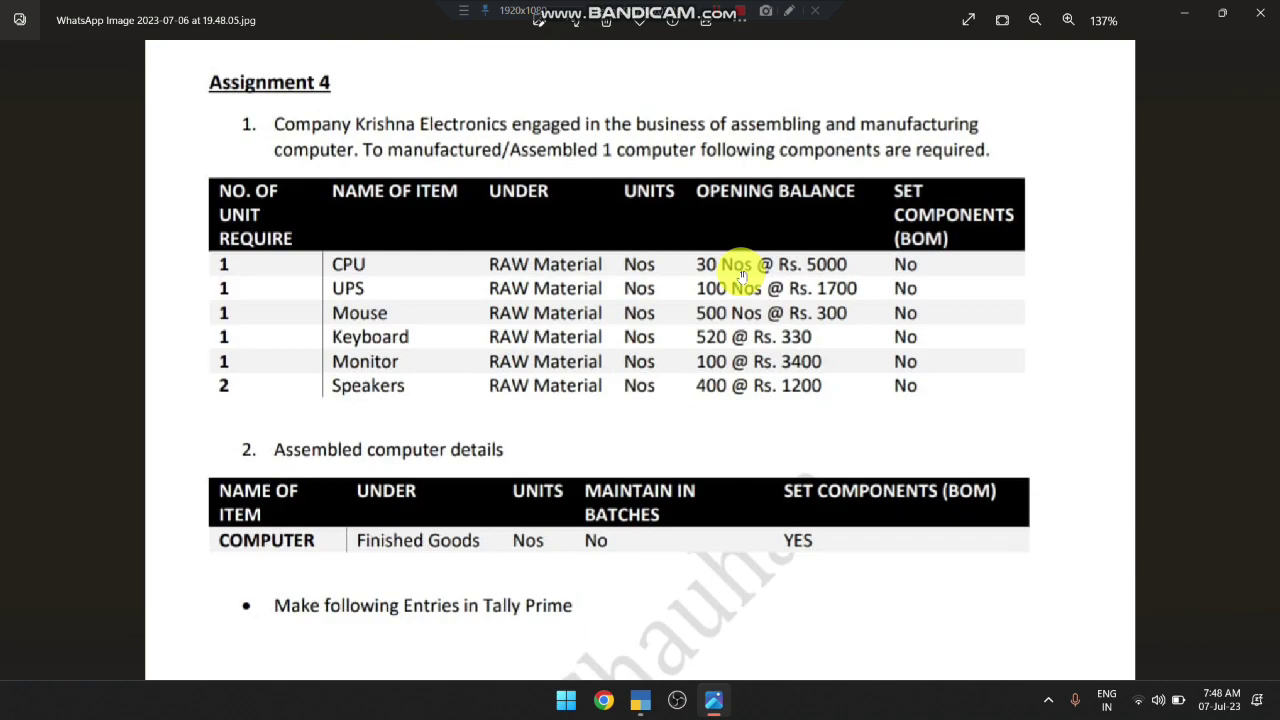
{"action": "key", "text": "alt+Tab"}
{"action": "key", "text": "Return"}
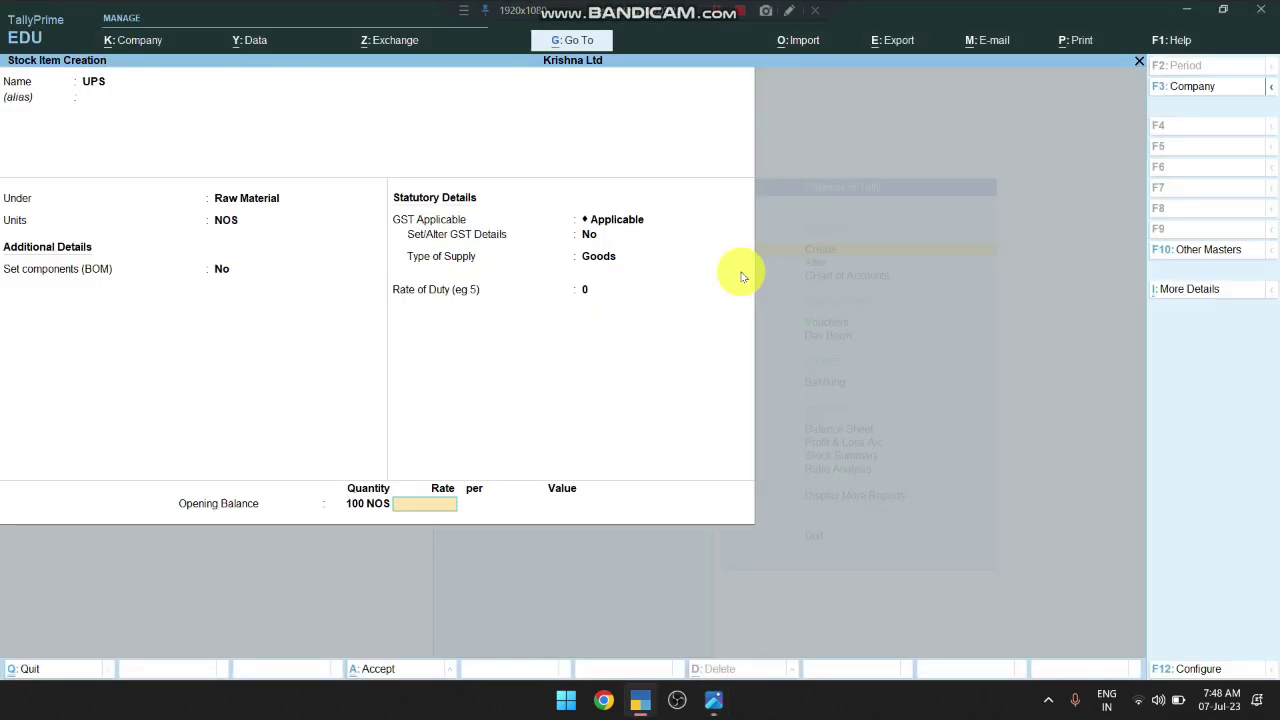
{"action": "key", "text": "alt+Tab"}
{"action": "key", "text": "alt+Tab"}
{"action": "type", "text": "1700"}
{"action": "key", "text": "Return"}
{"action": "key", "text": "Return"}
{"action": "key", "text": "Return"}
{"action": "key", "text": "Return"}
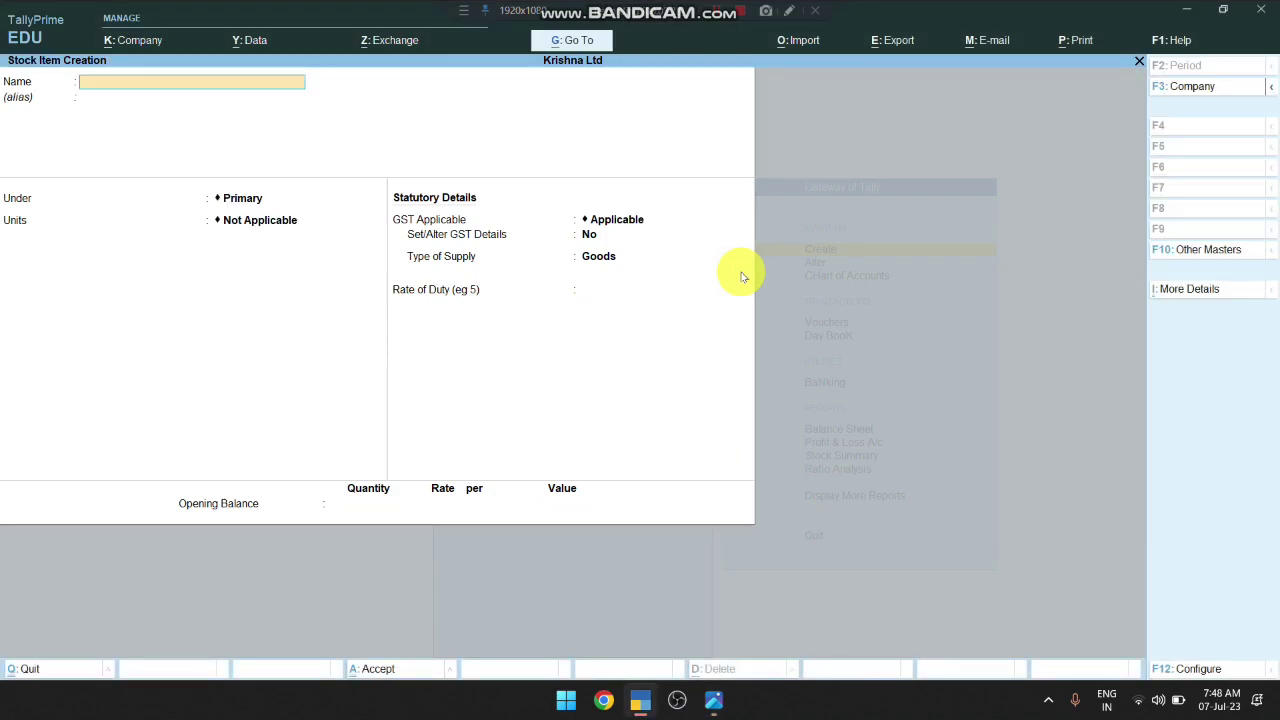
Name the next stock item Mouse, under Raw Material with unit NOS and no BOM components
{"action": "key", "text": "alt+Tab"}
{"action": "key", "text": "alt+Tab"}
{"action": "type", "text": "Mouse"}
{"action": "key", "text": "Return"}
{"action": "key", "text": "Down"}
{"action": "key", "text": "Return"}
{"action": "key", "text": "Return"}
{"action": "key", "text": "Return"}
{"action": "key", "text": "Return"}
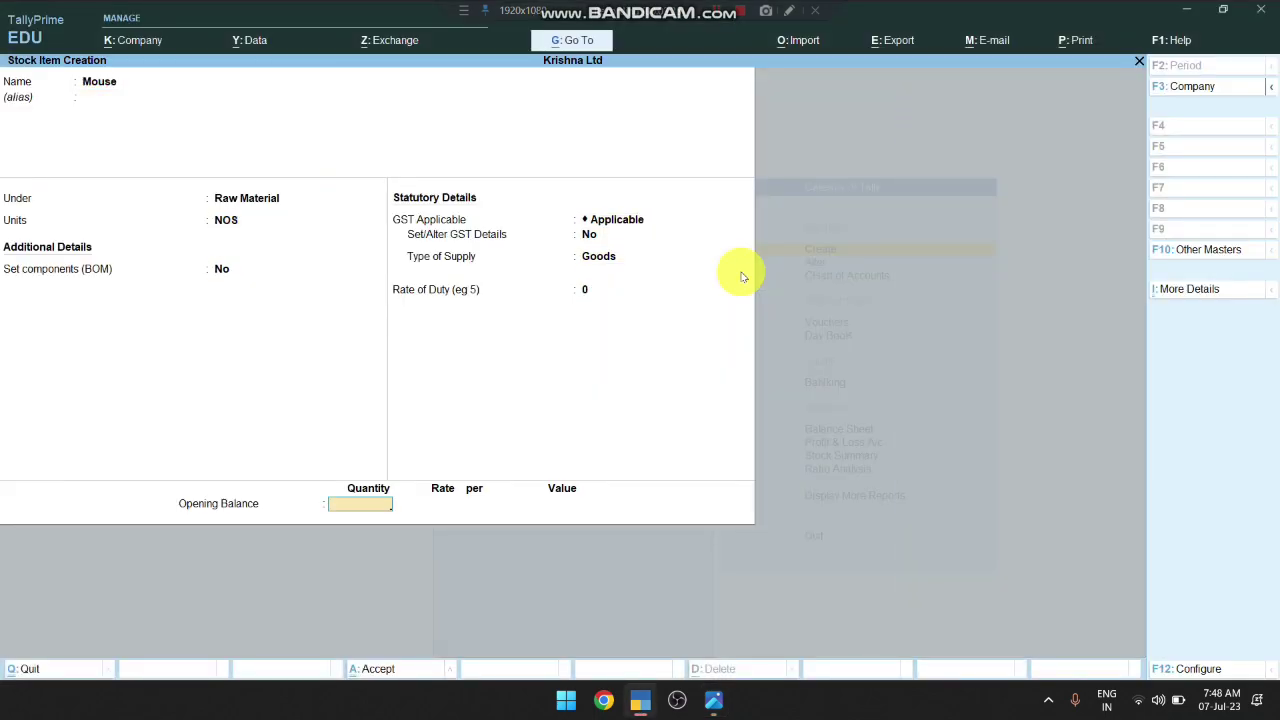
Enter the Mouse opening balance of 500 NOS at a rate of 3000 and save the item
{"action": "type", "text": "500"}
{"action": "key", "text": "Return"}
{"action": "type", "text": "3000"}
{"action": "key", "text": "Return"}
{"action": "key", "text": "Return"}
{"action": "key", "text": "Return"}
Name the next stock item Keyboard, under Raw Material with unit NOS and no BOM components
{"action": "key", "text": "alt+Tab"}
{"action": "key", "text": "alt+Tab"}
{"action": "type", "text": "Keybo"}
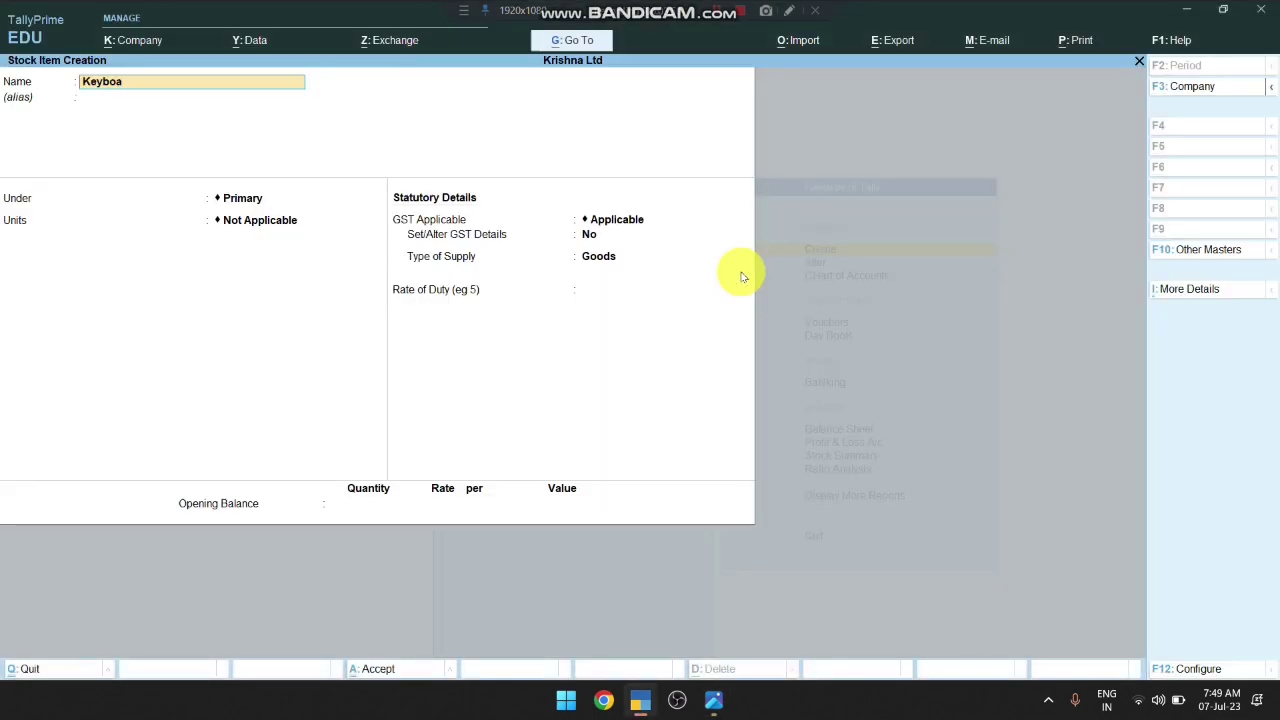
{"action": "type", "text": "ard"}
{"action": "key", "text": "Return"}
{"action": "key", "text": "alt+Tab"}
{"action": "key", "text": "alt+Tab"}
{"action": "key", "text": "Return"}
{"action": "key", "text": "Return"}
{"action": "key", "text": "Return"}
{"action": "key", "text": "Return"}
{"action": "key", "text": "Return"}
Enter the Keyboard opening balance of 520 NOS at a rate of 330 and save the item
{"action": "key", "text": "alt+Tab"}
{"action": "key", "text": "alt+Tab"}
{"action": "key", "text": "Return"}
{"action": "type", "text": "520"}
{"action": "key", "text": "Return"}
{"action": "type", "text": "330"}
{"action": "key", "text": "Return"}
{"action": "key", "text": "Return"}
{"action": "key", "text": "Return"}
{"action": "key", "text": "Return"}
Name the next stock item Monitor, under Raw Material with unit NOS and no BOM components
{"action": "key", "text": "alt+Tab"}
{"action": "key", "text": "alt+Tab"}
{"action": "type", "text": "Monitor"}
{"action": "key", "text": "Return"}
{"action": "key", "text": "Return"}
{"action": "key", "text": "Return"}
{"action": "key", "text": "Return"}
{"action": "key", "text": "Return"}
{"action": "key", "text": "Return"}
{"action": "key", "text": "Return"}
Enter the Monitor opening balance of 100 NOS at a rate of 3400 and save the item
{"action": "key", "text": "alt+Tab"}
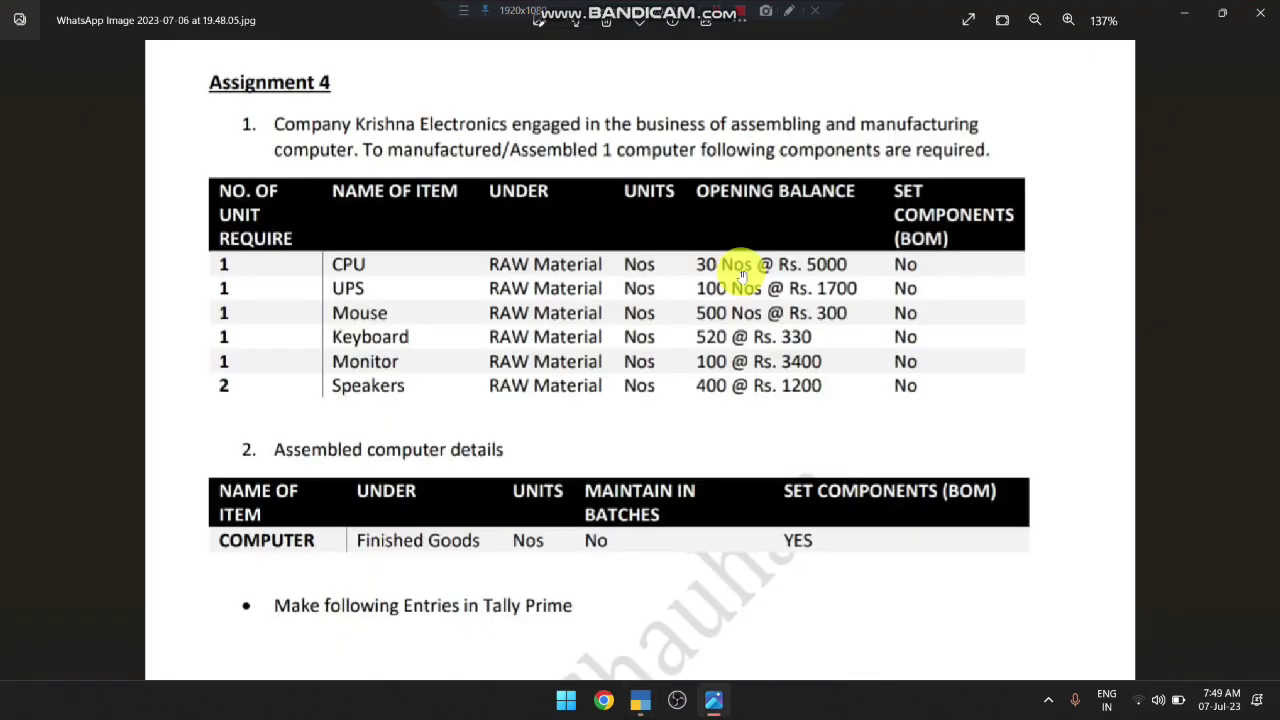
{"action": "key", "text": "alt+Tab"}
{"action": "key", "text": "Return"}
{"action": "type", "text": "100"}
{"action": "key", "text": "Return"}
{"action": "type", "text": "3400"}
{"action": "key", "text": "Return"}
{"action": "key", "text": "Return"}
{"action": "key", "text": "Return"}
{"action": "key", "text": "Return"}
Name the next stock item Speakers, under Raw Material with unit NOS and no BOM components
{"action": "key", "text": "alt+Tab"}
{"action": "key", "text": "alt+Tab"}
{"action": "type", "text": "Speakers"}
{"action": "key", "text": "Return"}
{"action": "key", "text": "alt+Tab"}
{"action": "key", "text": "alt+Tab"}
{"action": "key", "text": "Return"}
{"action": "key", "text": "Return"}
{"action": "key", "text": "Return"}
{"action": "key", "text": "Return"}
{"action": "key", "text": "Return"}
{"action": "key", "text": "Return"}
{"action": "key", "text": "Return"}
Enter the Speakers opening balance of 400 NOS at a rate of 1200 and save the item
{"action": "key", "text": "alt+Tab"}
{"action": "key", "text": "alt+Tab"}
{"action": "type", "text": "400"}
{"action": "key", "text": "Return"}
{"action": "type", "text": "1200"}
{"action": "key", "text": "Return"}
{"action": "key", "text": "Return"}
{"action": "key", "text": "Return"}
Check the assembled computer details in the assignment image and name the new stock item Computer
{"action": "key", "text": "alt+Tab"}
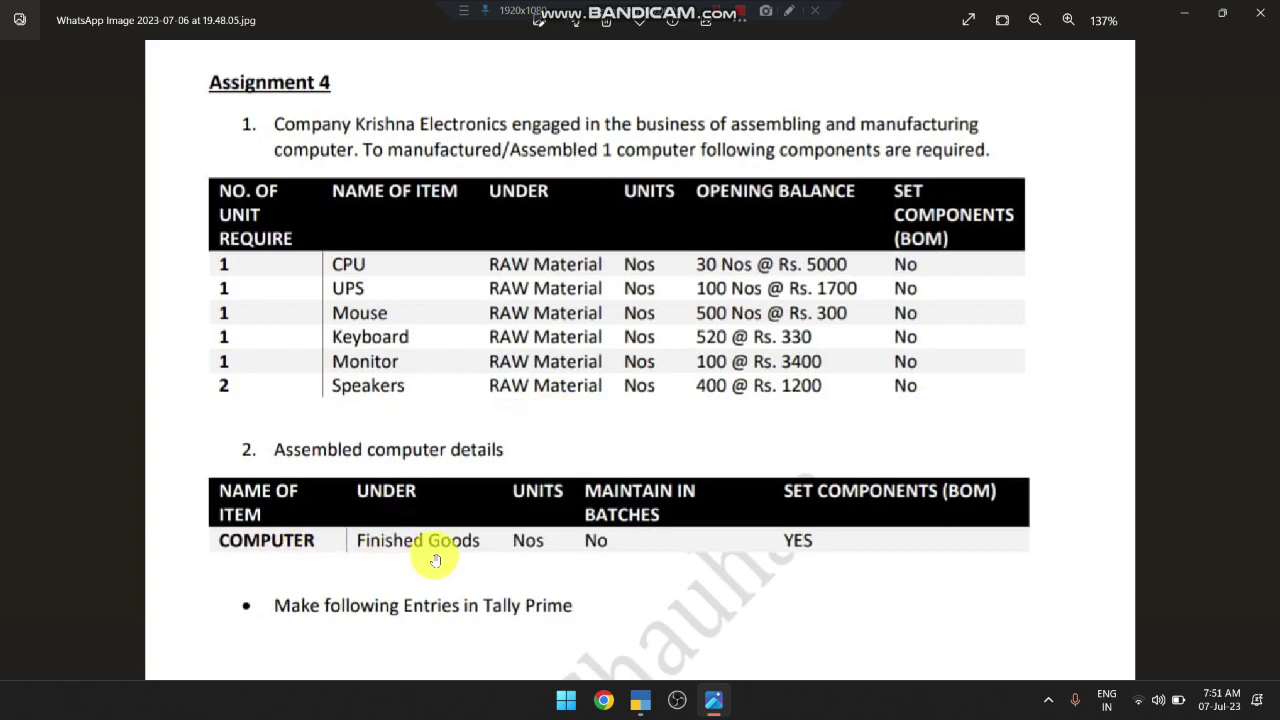
{"action": "key", "text": "alt+Tab"}
{"action": "type", "text": "Compu"}
{"action": "key", "text": "Return"}
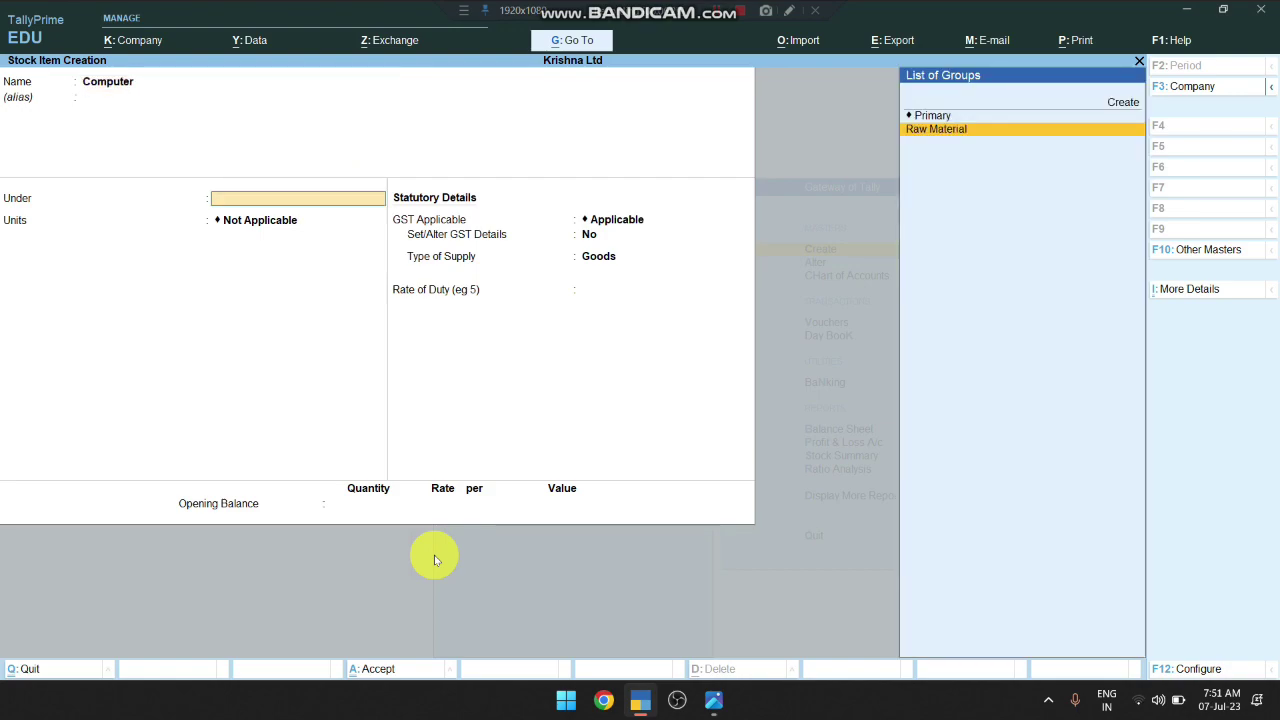
Create a stock group named Finished Goods under Primary for the Computer item, keeping both remaining group options at No
{"action": "key", "text": "Up"}
{"action": "key", "text": "Up"}
{"action": "key", "text": "Return"}
{"action": "type", "text": "Finish"}
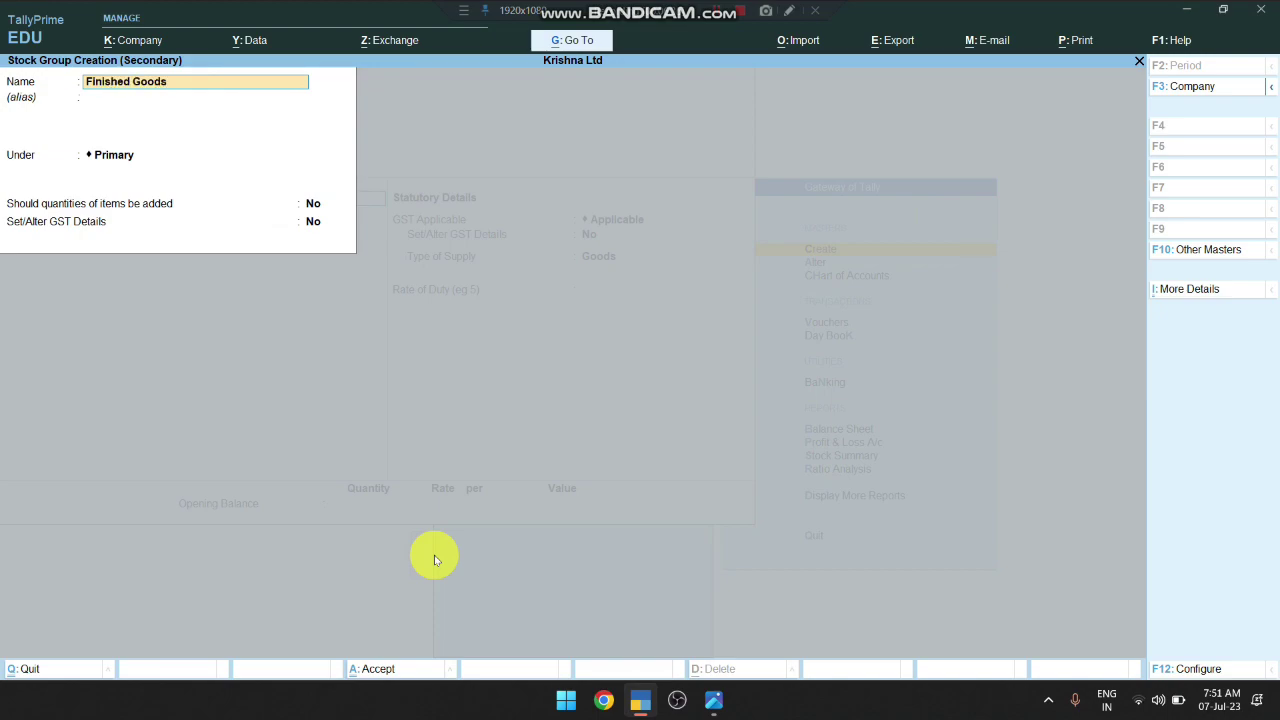
{"action": "type", "text": "ed Goods"}
{"action": "key", "text": "Return"}
{"action": "key", "text": "Return"}
{"action": "key", "text": "Return"}
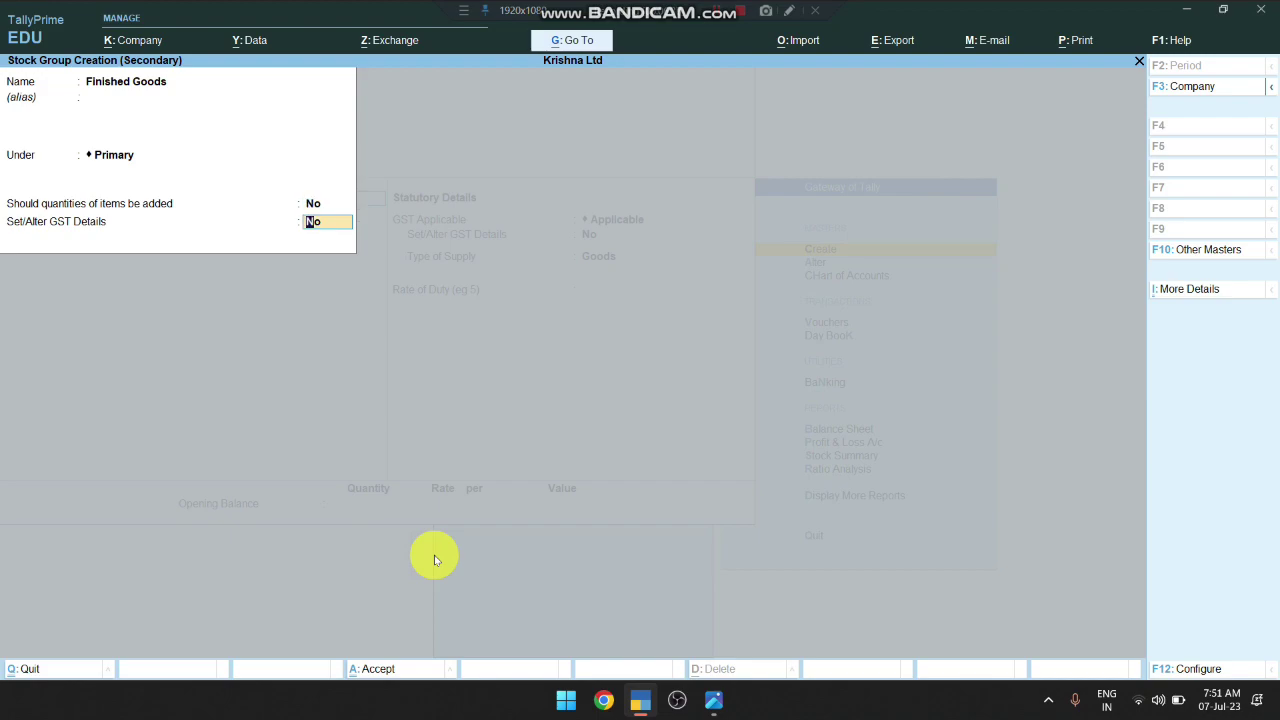
{"action": "key", "text": "Return"}
Save the Finished Goods group, give Computer the unit NOS and turn on its BOM components
{"action": "key", "text": "Down"}
{"action": "key", "text": "Return"}
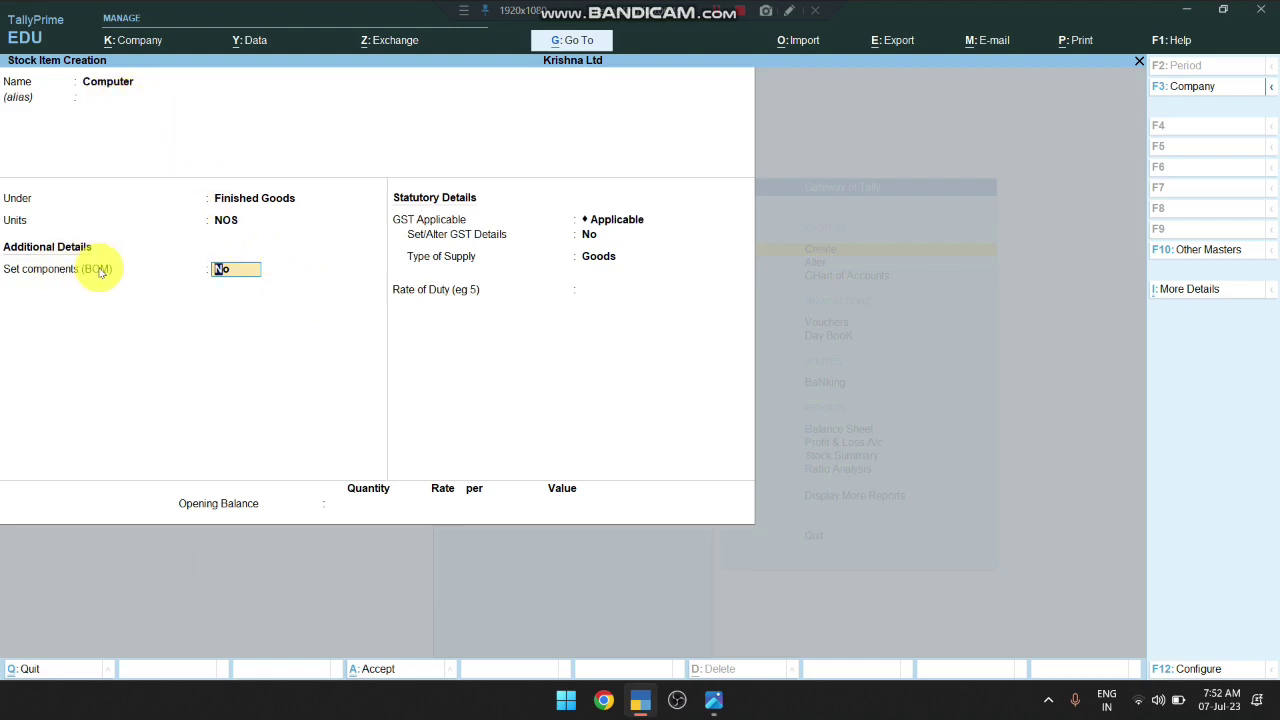
{"action": "key", "text": "y"}
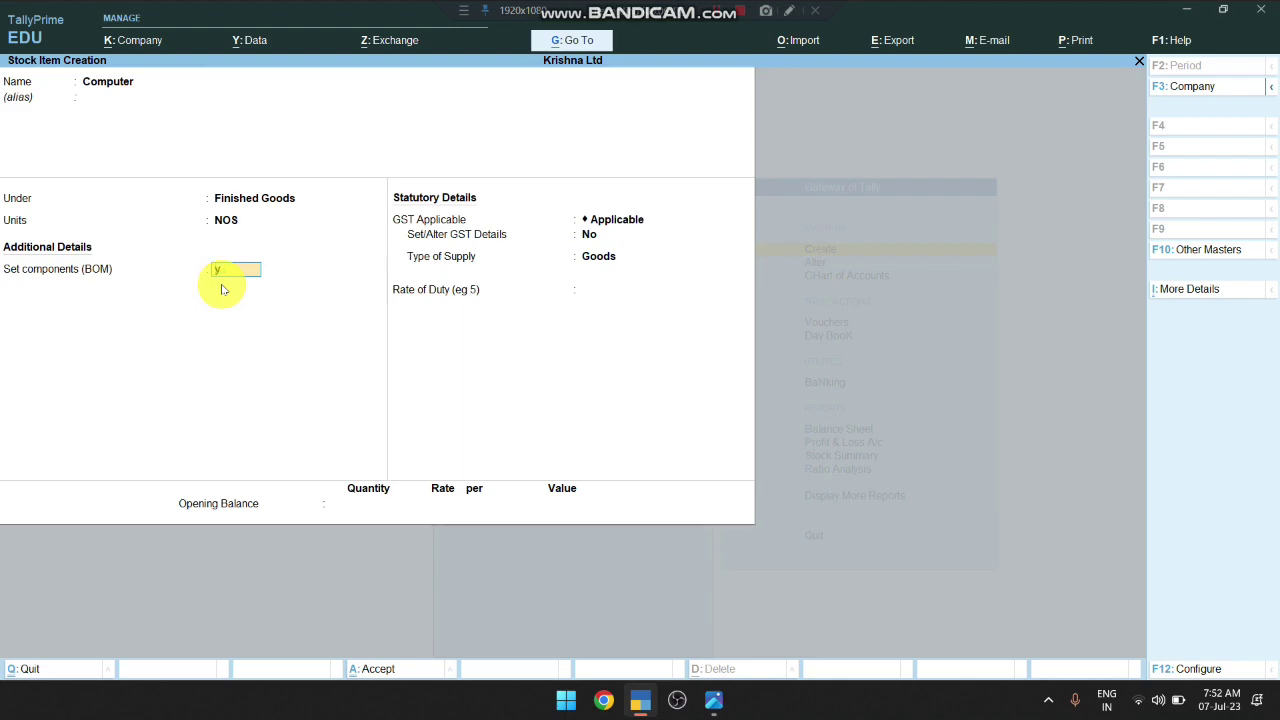
{"action": "key", "text": "Return"}
{"action": "key", "text": "Escape"}
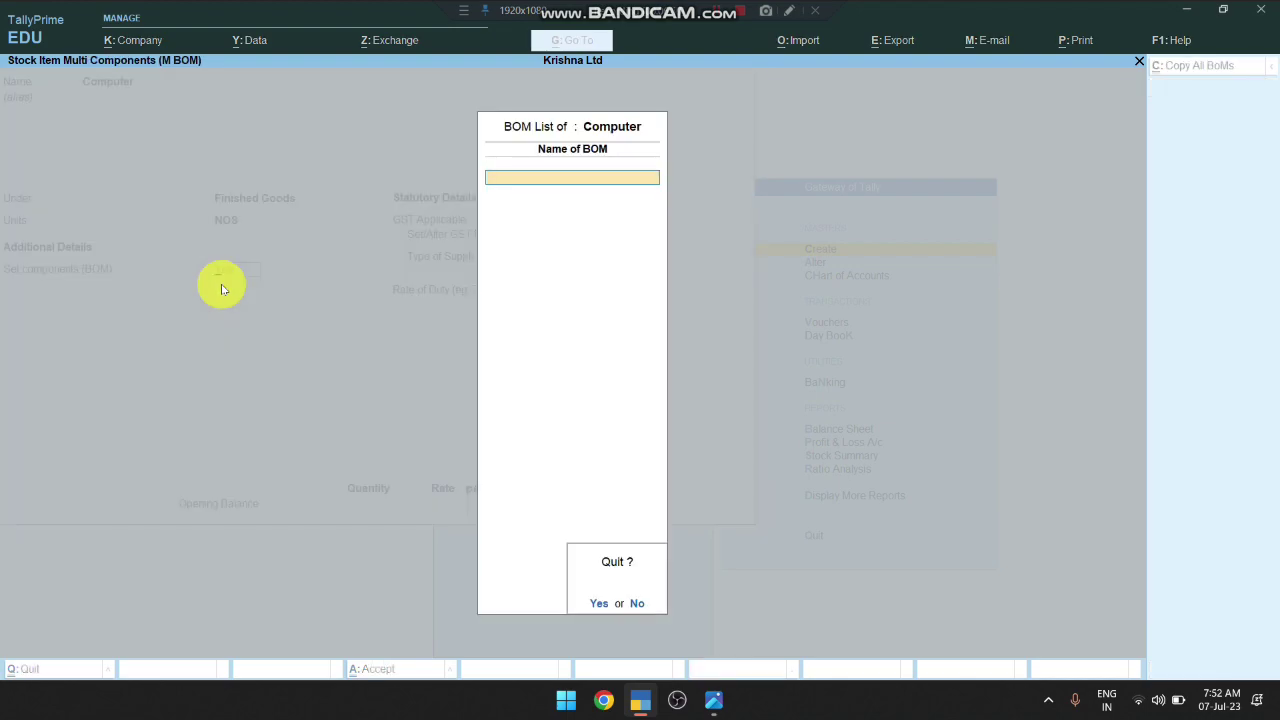
{"action": "key", "text": "Return"}
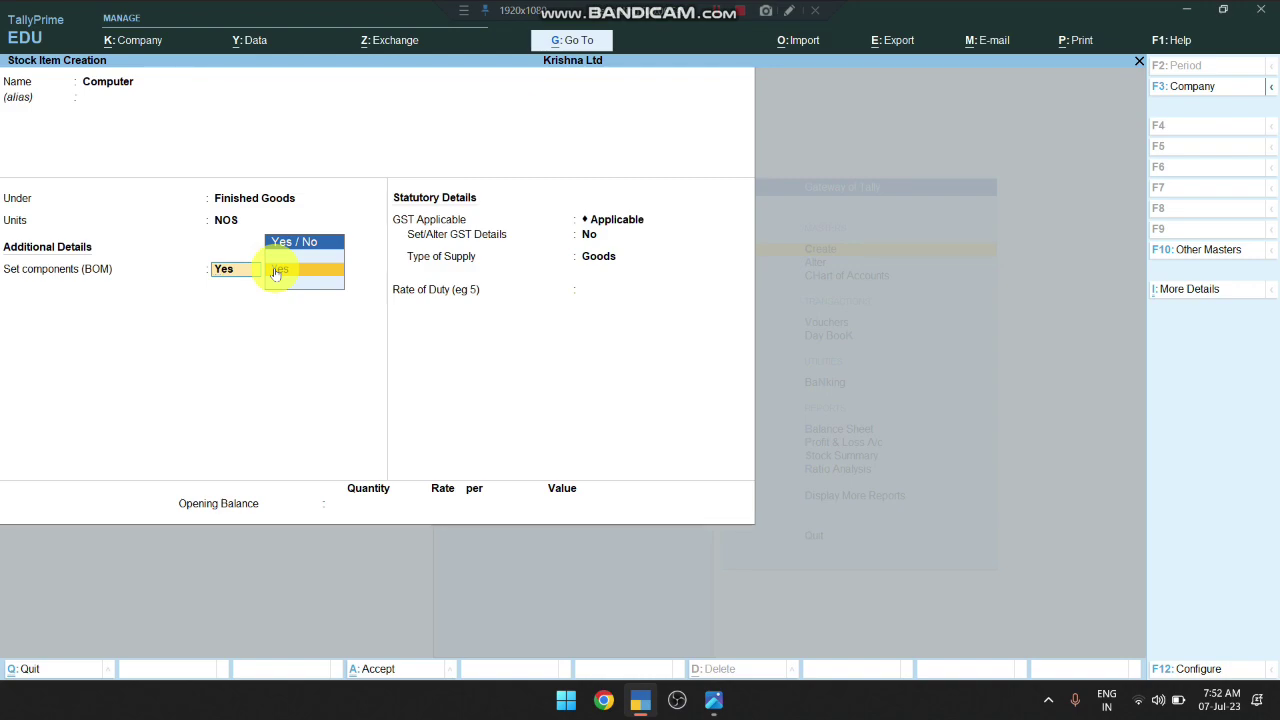
Check the Set Components List (Bill of Materials) option in the stock item configuration and keep it at Yes
{"action": "key", "text": "F12"}
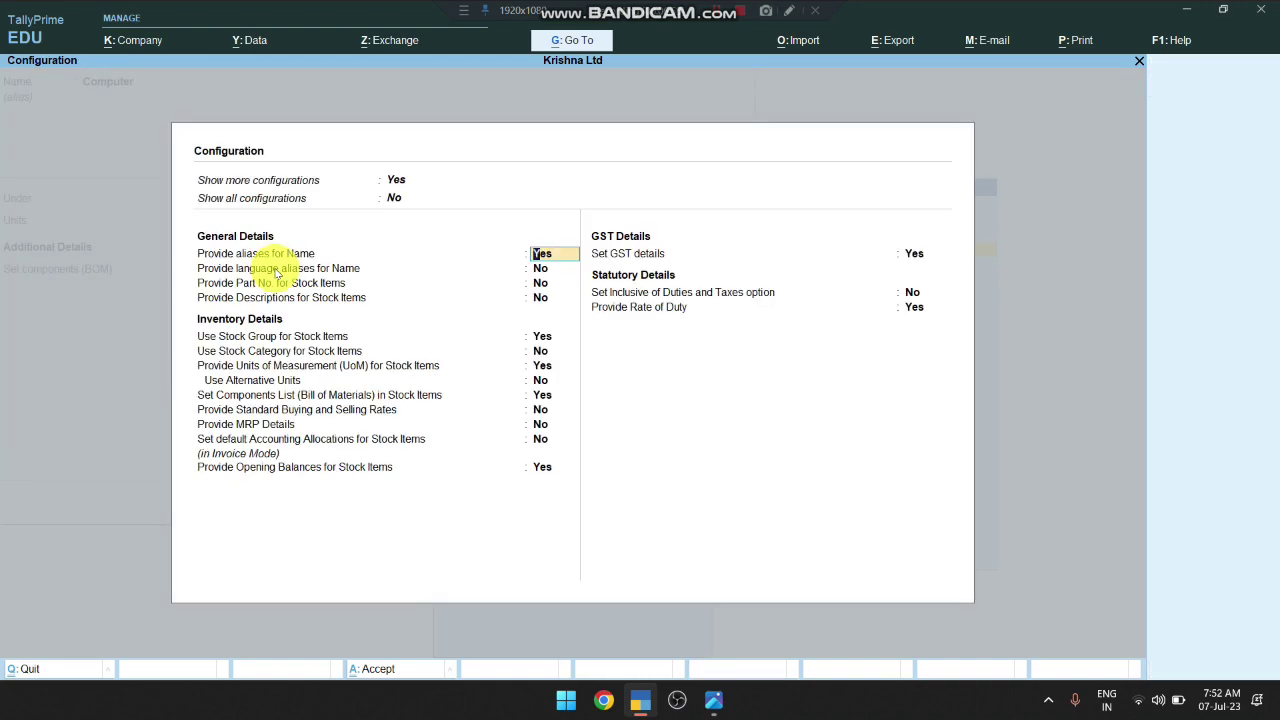
{"action": "key", "text": "Down"}
{"action": "key", "text": "Down"}
{"action": "key", "text": "Down"}
{"action": "key", "text": "Down"}
{"action": "key", "text": "Down"}
{"action": "key", "text": "Down"}
{"action": "key", "text": "Down"}
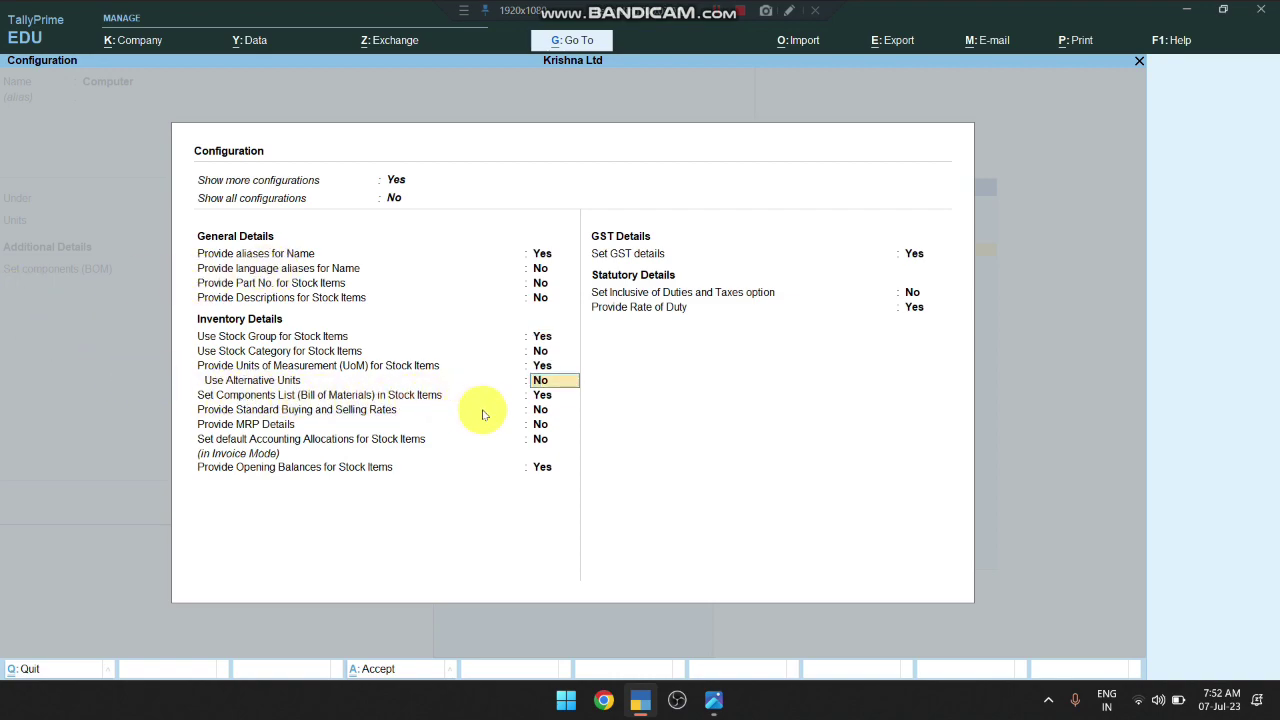
{"action": "left_click", "coordinate": [547, 400]}
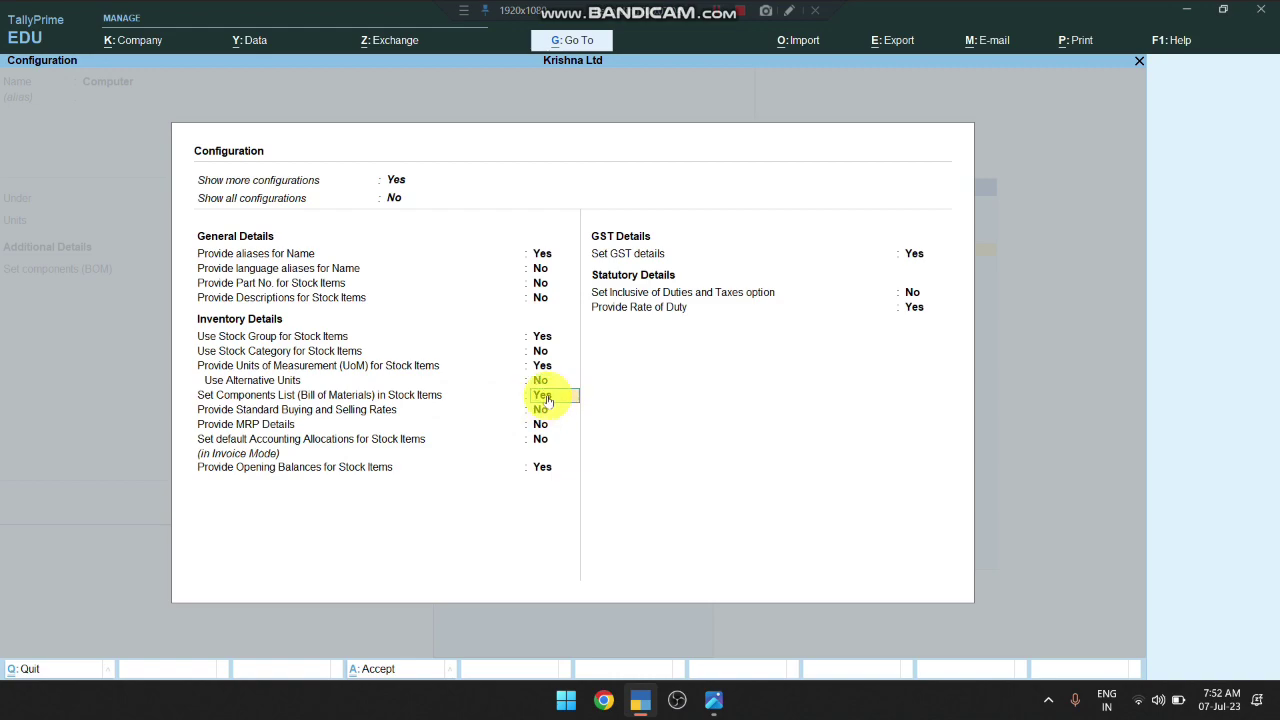
{"action": "key", "text": "Return"}
{"action": "key", "text": "ctrl+a"}
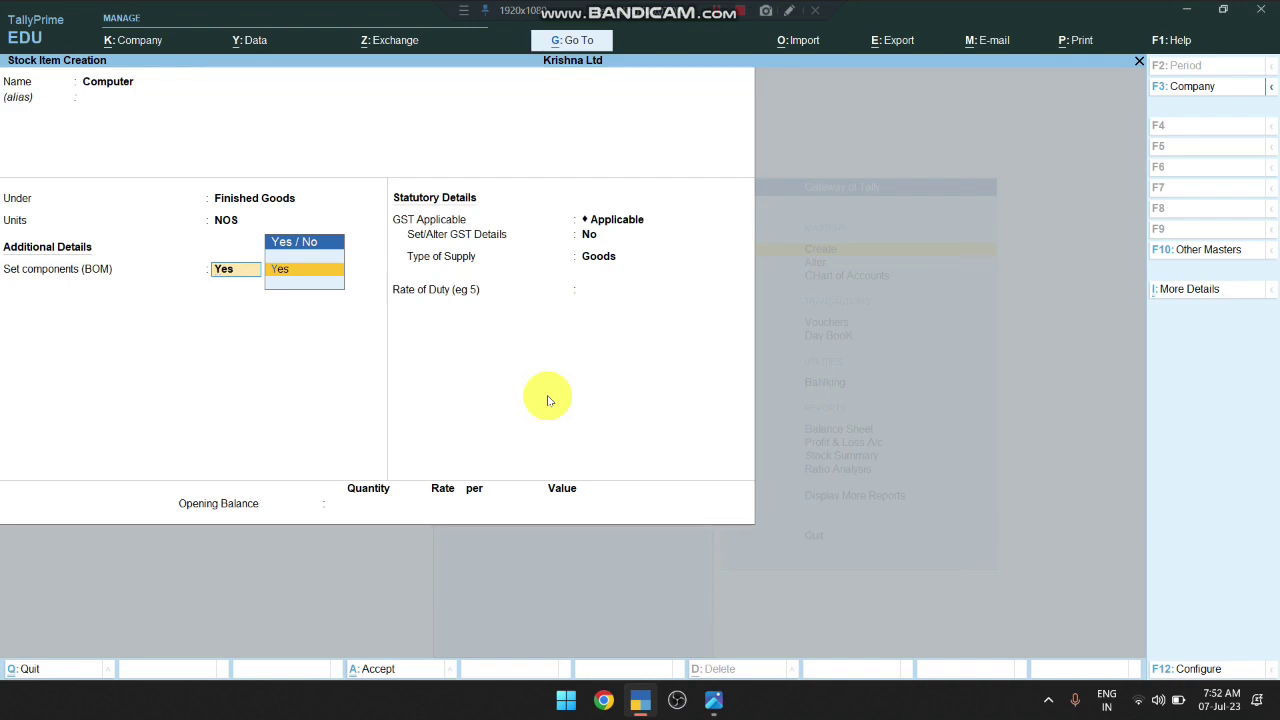
Name the BOM COmputer with a unit of manufacture of 1 NOS, and check the required components in the assignment image
{"action": "key", "text": "Return"}
{"action": "type", "text": "COm"}
{"action": "key", "text": "Return"}
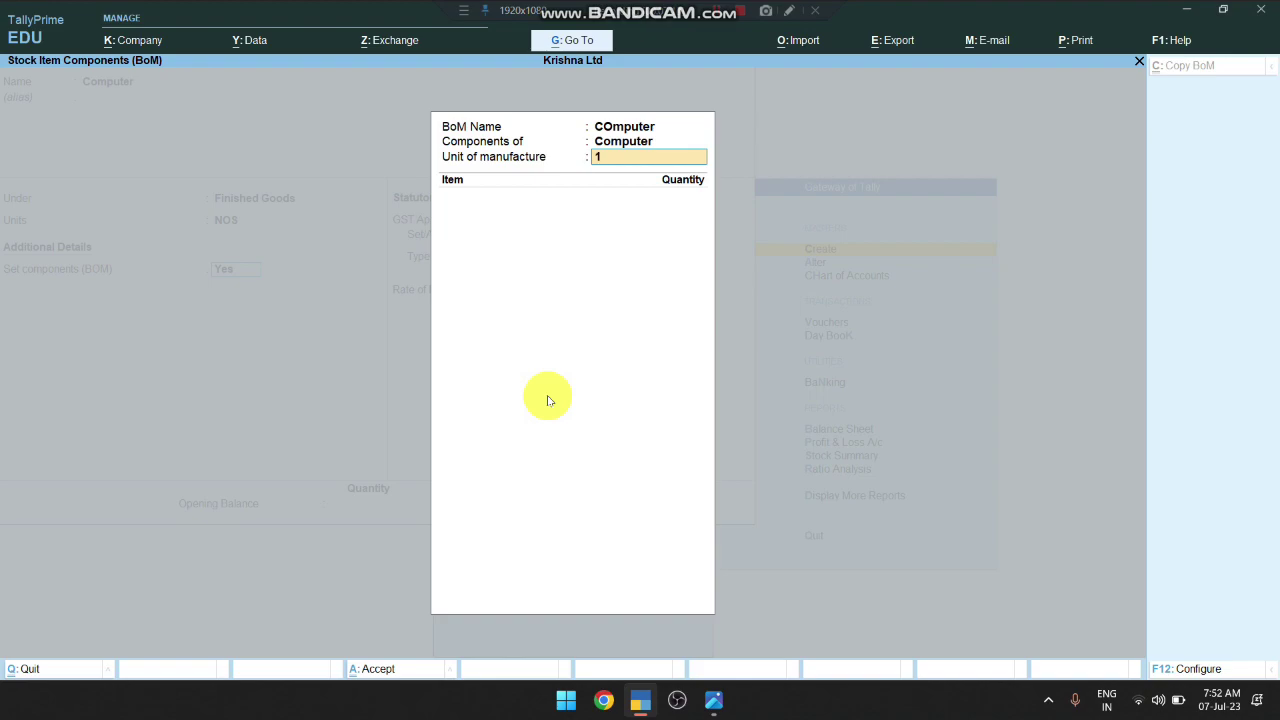
{"action": "key", "text": "Return"}
{"action": "key", "text": "alt+Tab"}
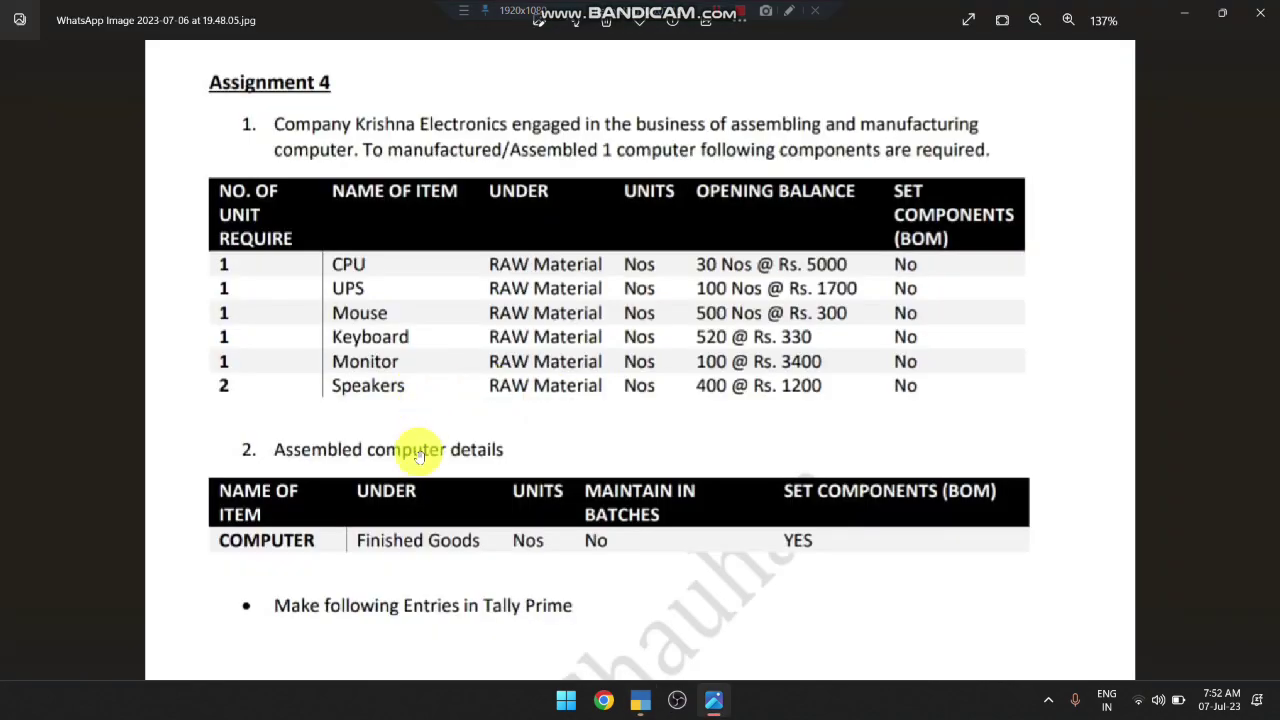
{"action": "key", "text": "alt+Tab"}
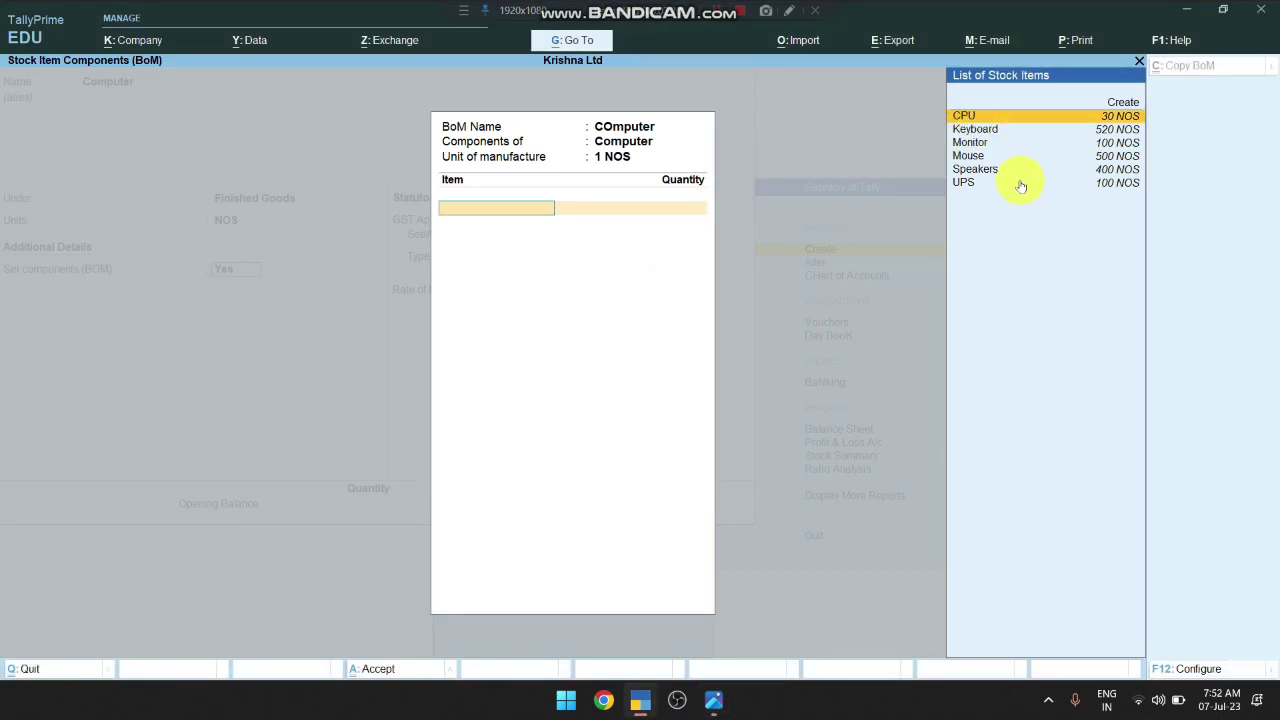
Add CPU and Keyboard to the Computer's BOM with a quantity of 1 NOS each
{"action": "key", "text": "Return"}
{"action": "type", "text": "1"}
{"action": "key", "text": "Return"}
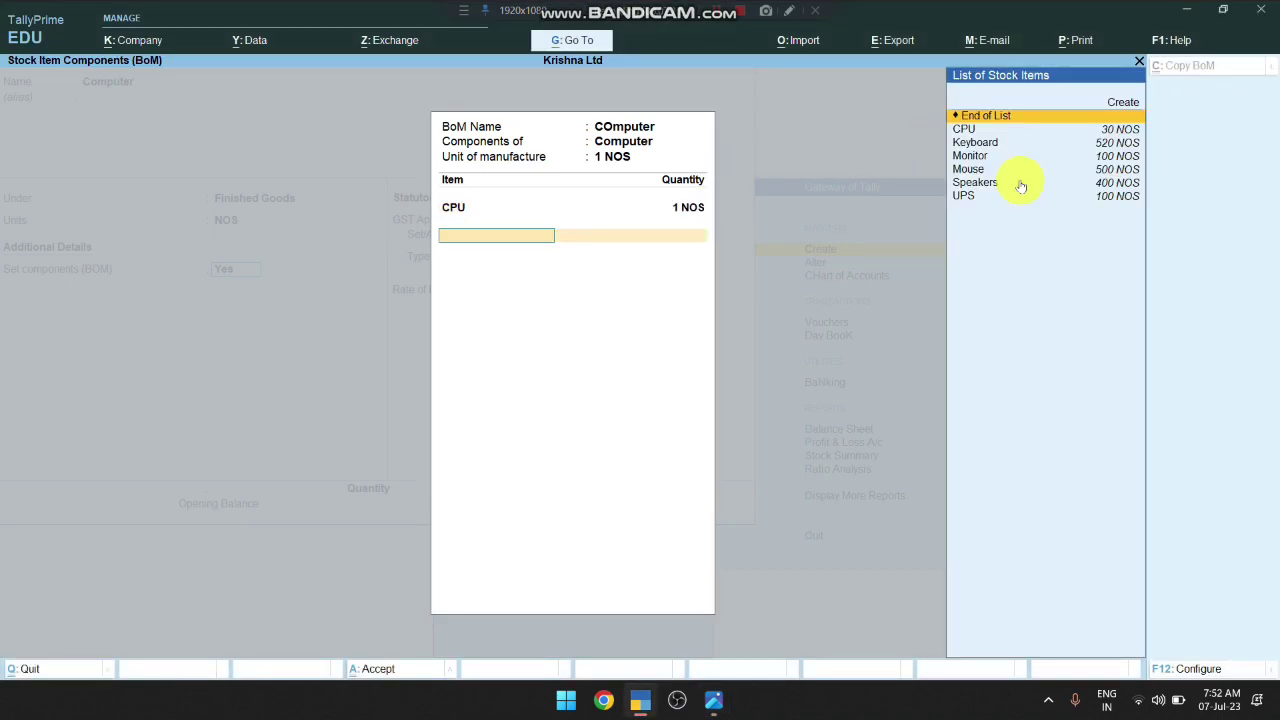
{"action": "key", "text": "Down"}
{"action": "key", "text": "Return"}
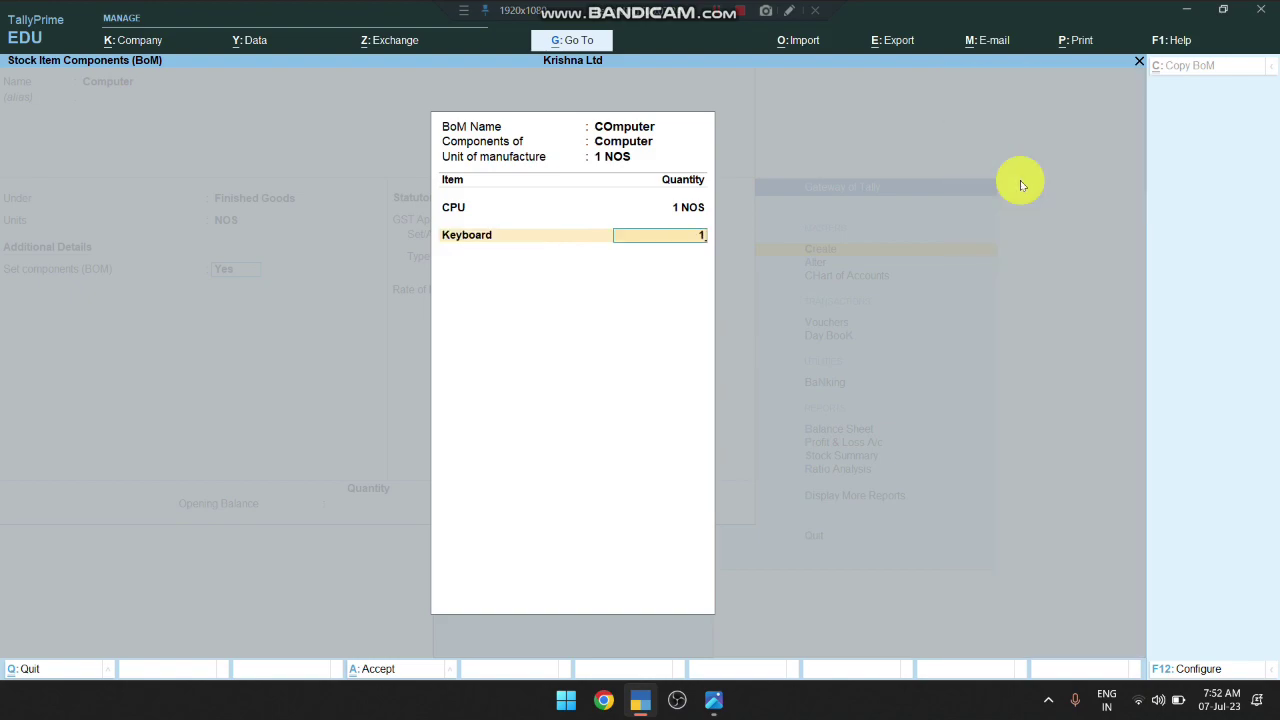
{"action": "type", "text": "1"}
{"action": "key", "text": "Return"}
Add Mouse and Monitor to the Computer's BOM with a quantity of 1 NOS each
{"action": "key", "text": "Down"}
{"action": "key", "text": "Down"}
{"action": "key", "text": "Down"}
{"action": "key", "text": "Return"}
{"action": "type", "text": "1"}
{"action": "key", "text": "Return"}
{"action": "key", "text": "Down"}
{"action": "key", "text": "Down"}
{"action": "key", "text": "Return"}
{"action": "type", "text": "1"}
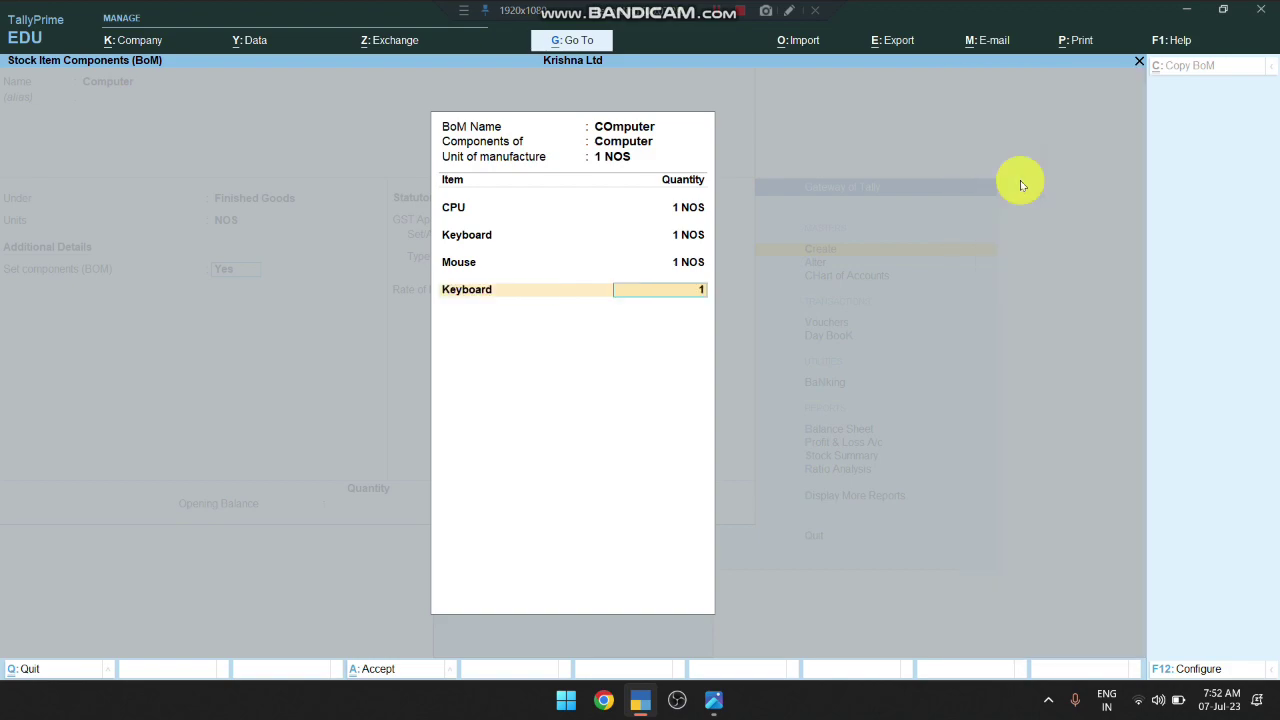
{"action": "key", "text": "BackSpace"}
{"action": "key", "text": "BackSpace"}
{"action": "key", "text": "Down"}
{"action": "key", "text": "Return"}
{"action": "type", "text": "1"}
{"action": "key", "text": "Return"}
Add Speakers to the Computer's BOM with a quantity of 2 NOS
{"action": "key", "text": "Down"}
{"action": "key", "text": "Down"}
{"action": "key", "text": "Down"}
{"action": "key", "text": "Down"}
{"action": "key", "text": "Down"}
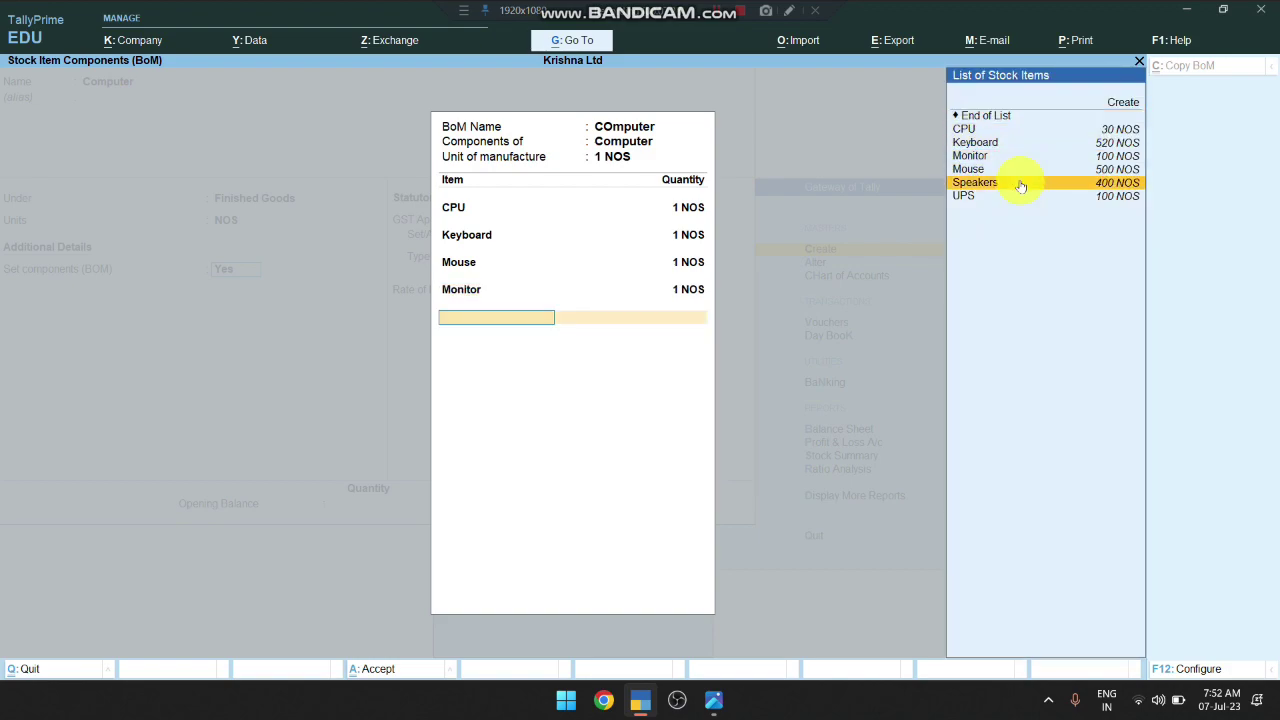
{"action": "key", "text": "Return"}
{"action": "type", "text": "1"}
{"action": "key", "text": "Return"}
{"action": "key", "text": "Down"}
{"action": "key", "text": "Down"}
{"action": "key", "text": "Down"}
{"action": "key", "text": "Down"}
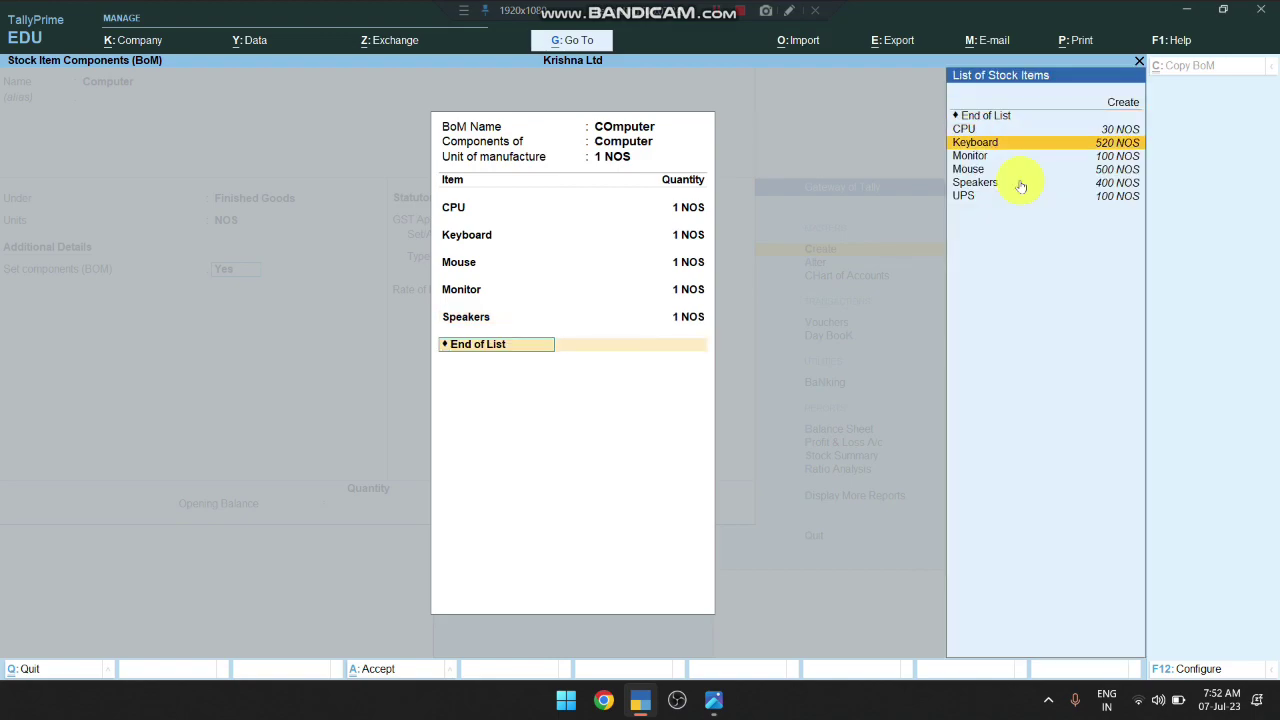
{"action": "key", "text": "Down"}
{"action": "key", "text": "Up"}
{"action": "key", "text": "BackSpace"}
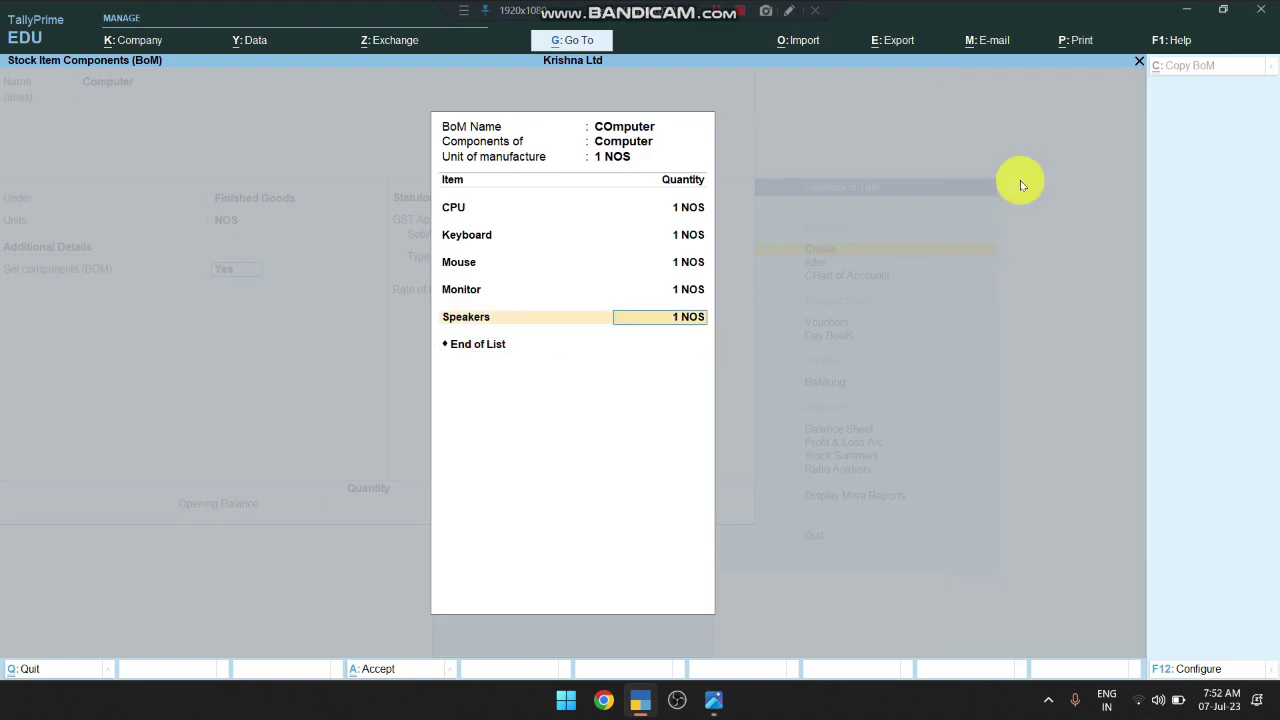
{"action": "type", "text": "2"}
{"action": "key", "text": "Return"}
Add UPS to the Computer's BOM with a quantity of 1 NOS and end the component list
{"action": "key", "text": "Down"}
{"action": "key", "text": "Down"}
{"action": "key", "text": "Down"}
{"action": "key", "text": "Down"}
{"action": "key", "text": "Down"}
{"action": "key", "text": "Down"}
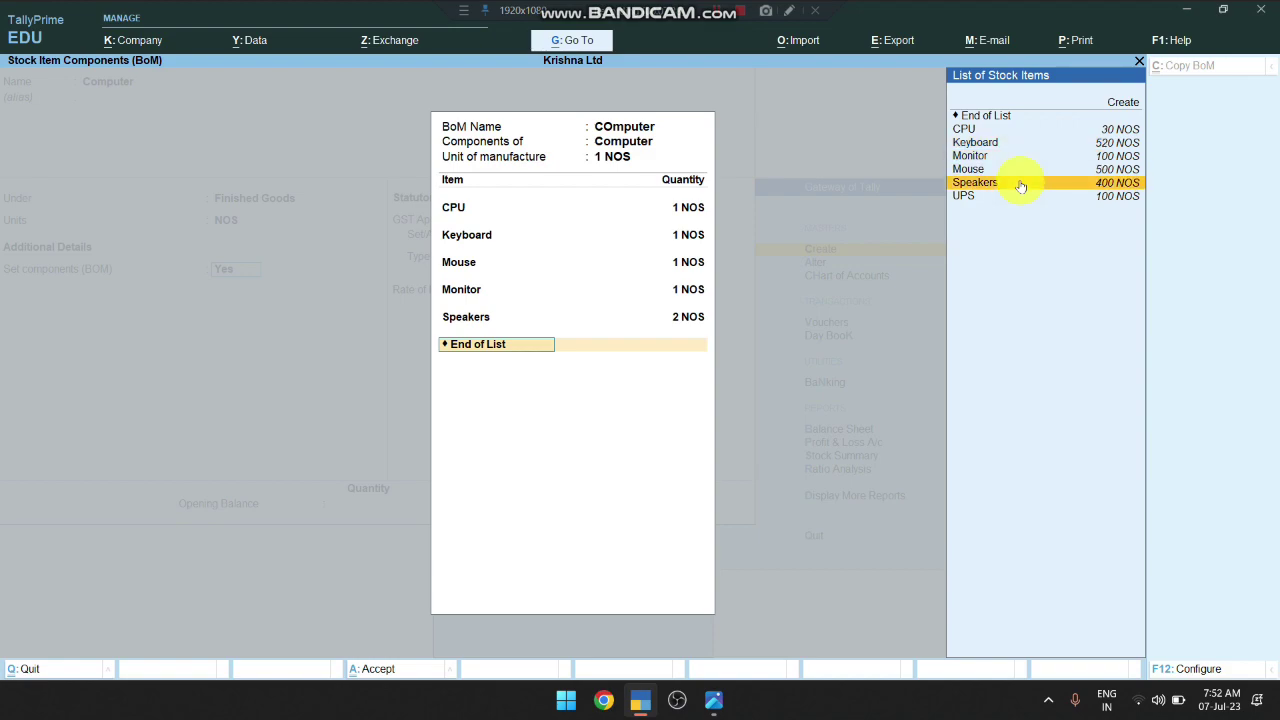
{"action": "key", "text": "Return"}
{"action": "type", "text": "1 NOS"}
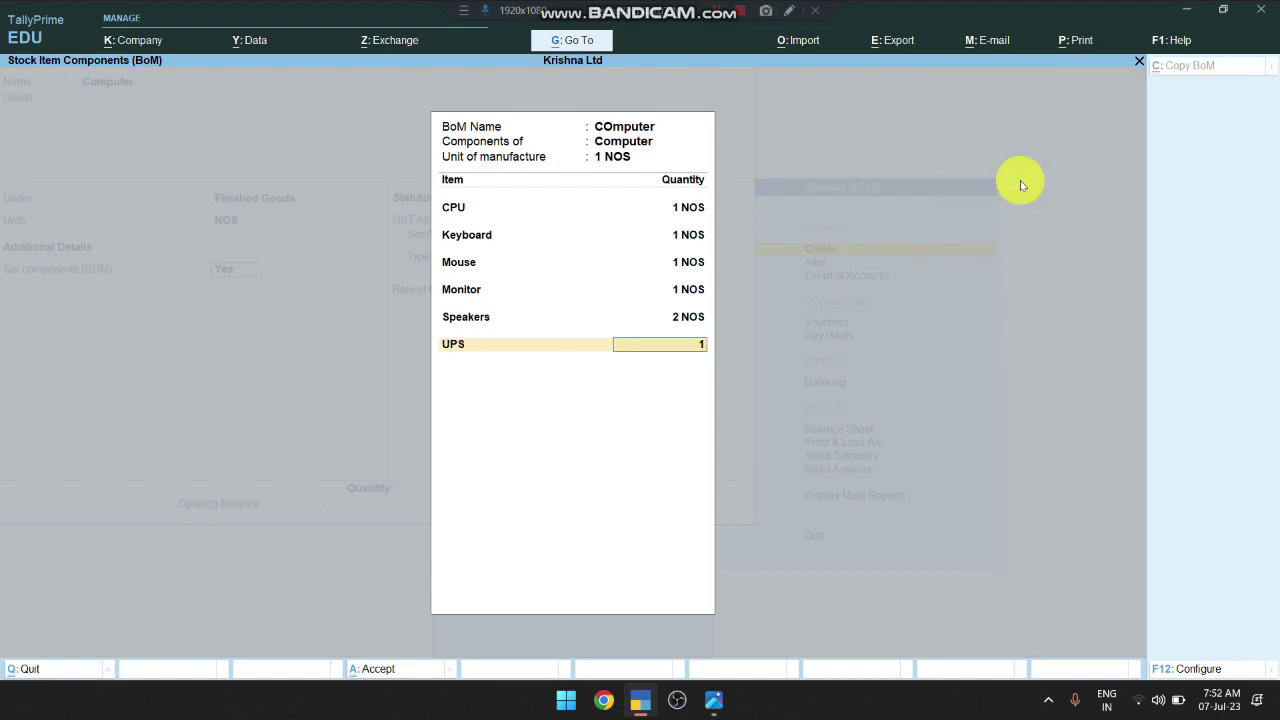
{"action": "key", "text": "Return"}
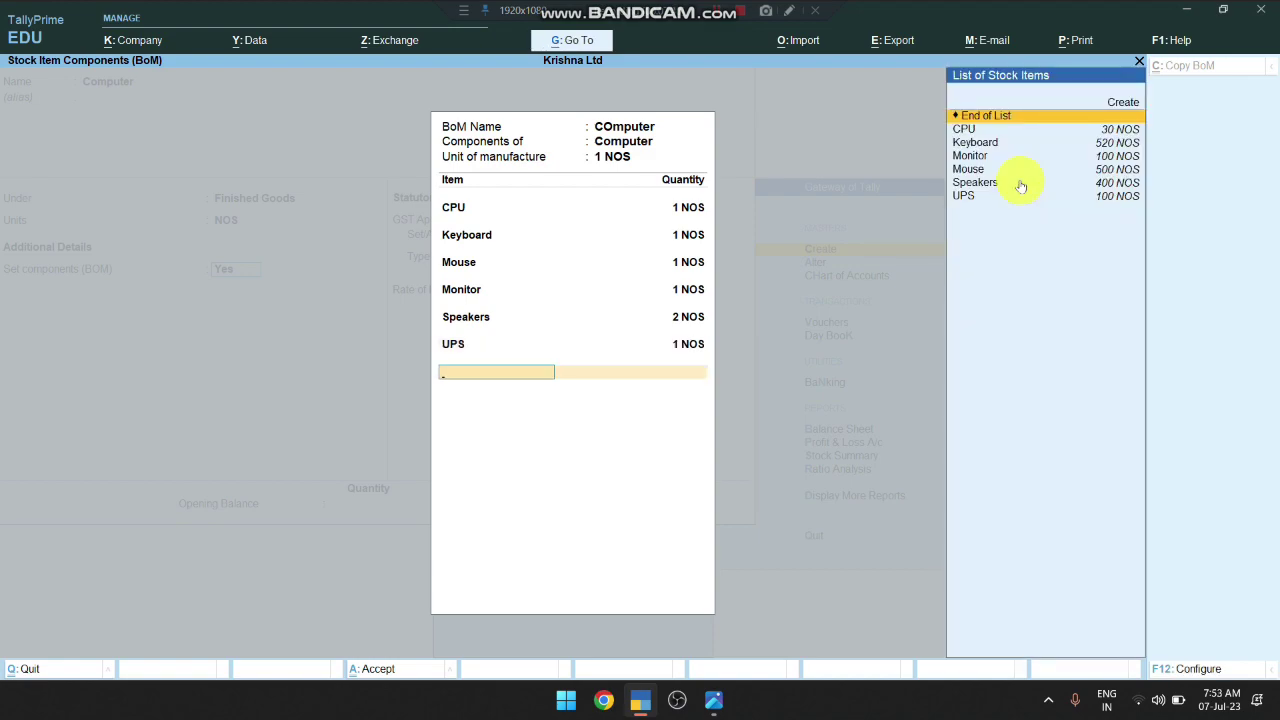
{"action": "key", "text": "Return"}
{"action": "key", "text": "Return"}
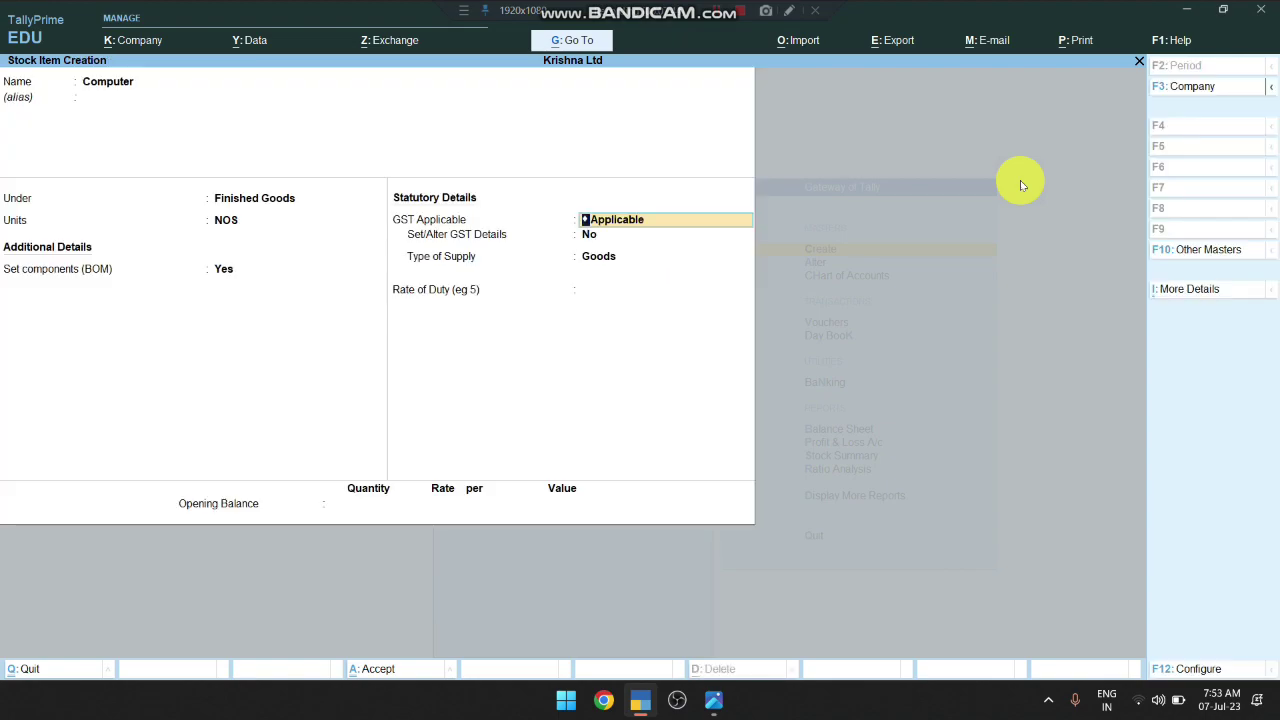
Keep the default statutory details for Computer, leave its opening balance empty, and save the item
{"action": "key", "text": "Return"}
{"action": "key", "text": "Return"}
{"action": "key", "text": "Return"}
{"action": "key", "text": "Return"}
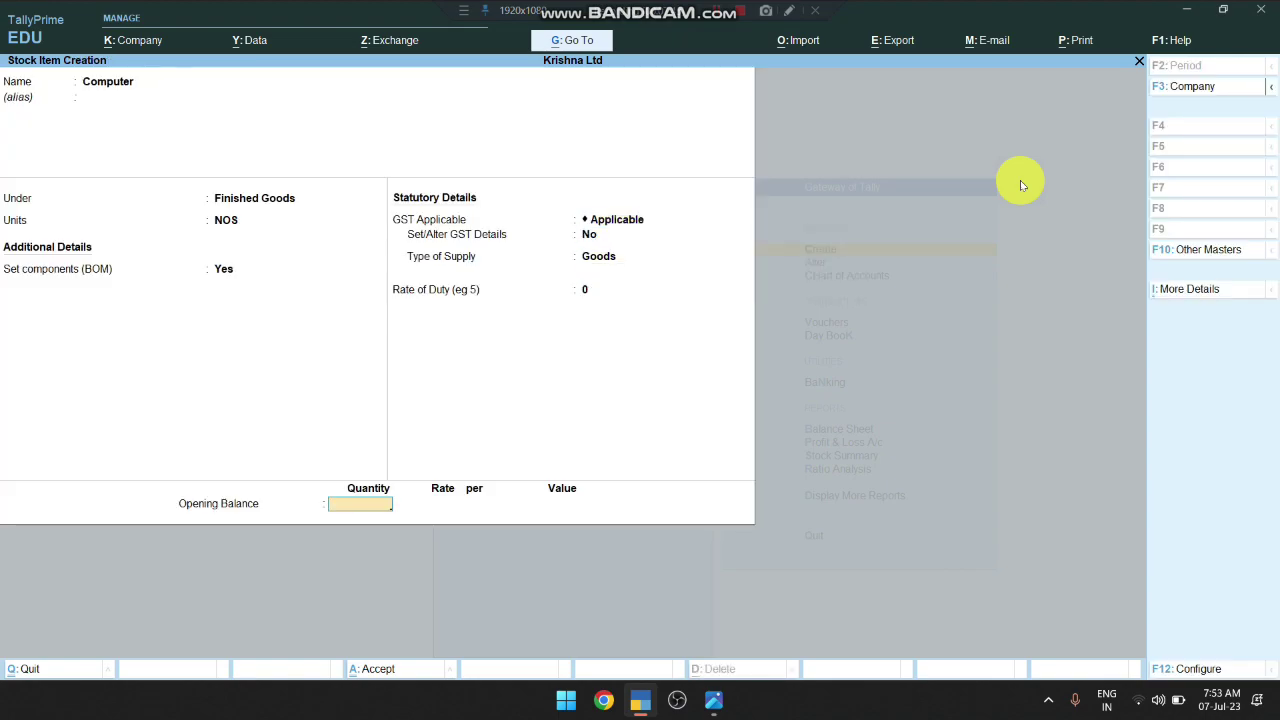
{"action": "key", "text": "Return"}
{"action": "key", "text": "Return"}
{"action": "key", "text": "Escape"}
{"action": "key", "text": "Return"}
Examine the list of available voucher types in voucher entry, including the inactive ones
{"action": "key", "text": "Down"}
{"action": "key", "text": "Down"}
{"action": "key", "text": "Down"}
{"action": "key", "text": "Down"}
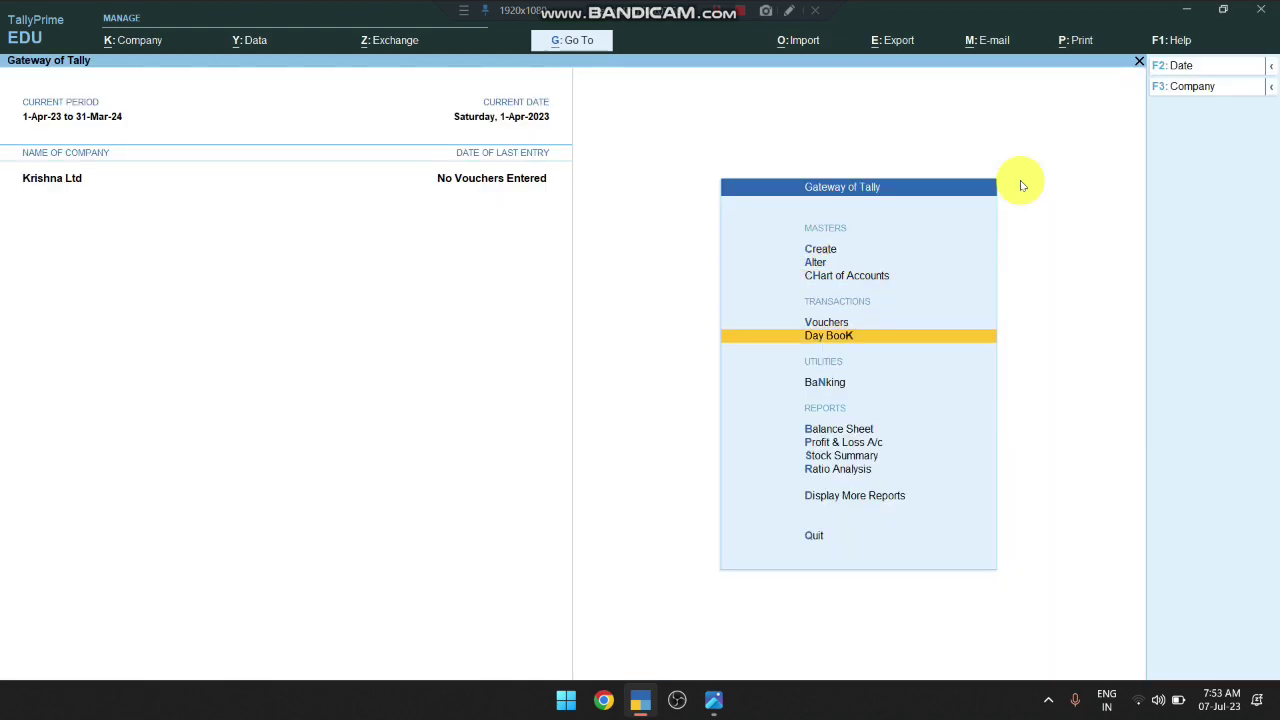
{"action": "key", "text": "Up"}
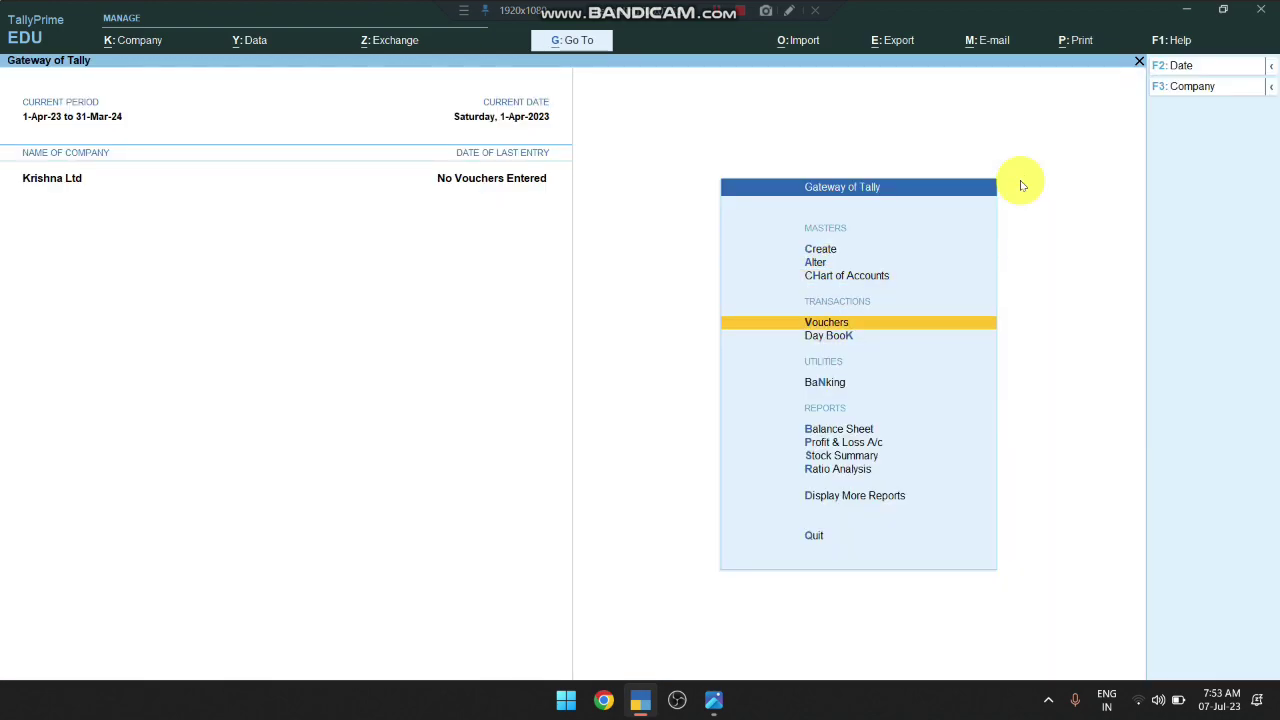
{"action": "key", "text": "Return"}
{"action": "left_click", "coordinate": [1182, 254]}
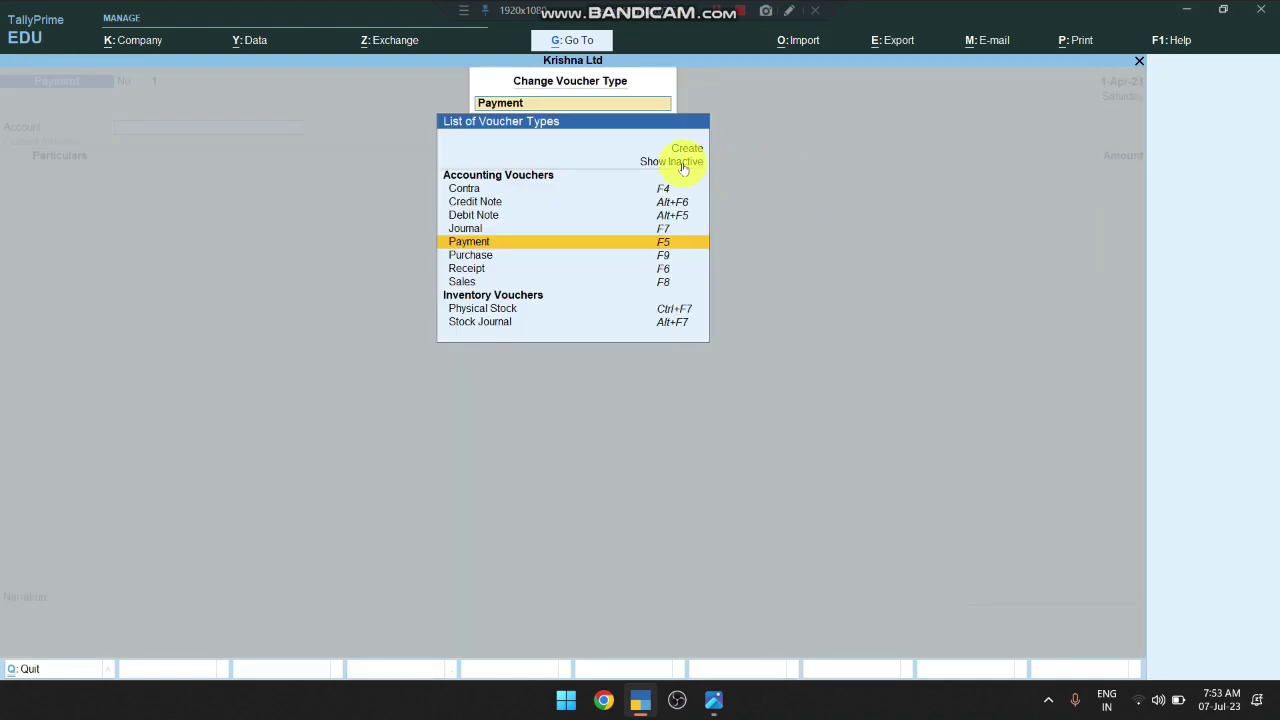
{"action": "left_click", "coordinate": [686, 166]}
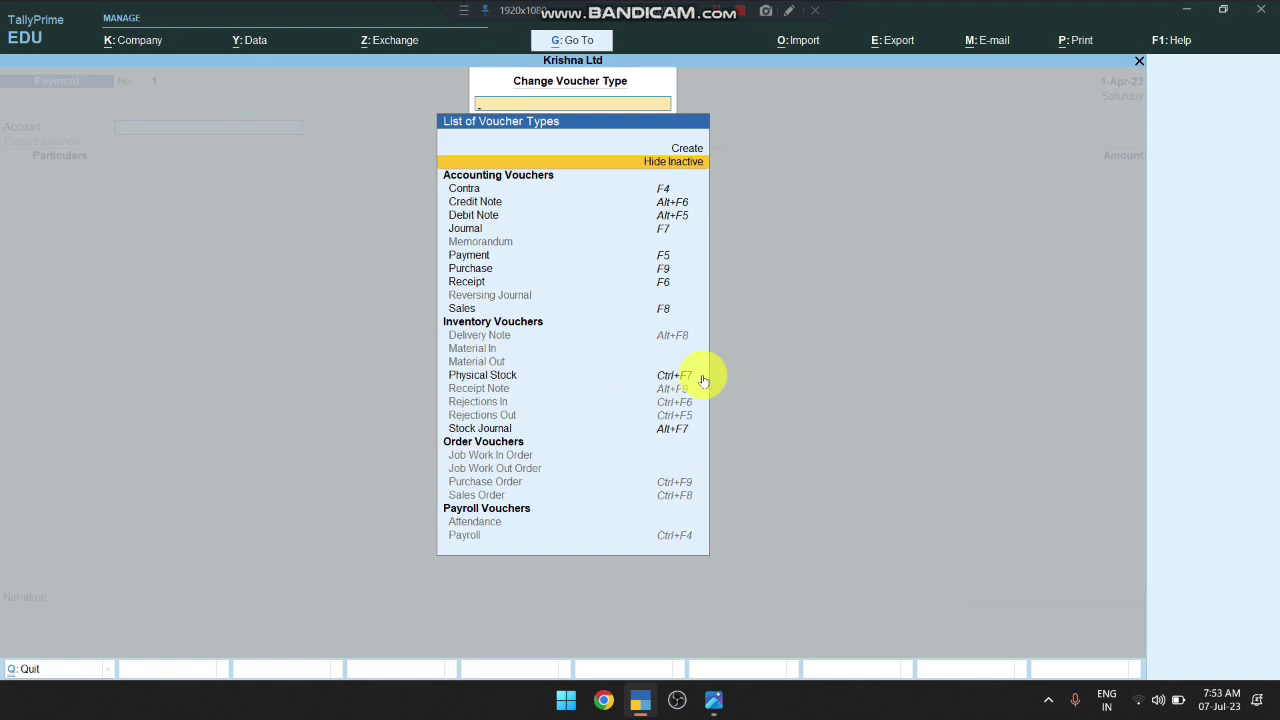
{"action": "key", "text": "Escape"}
{"action": "key", "text": "Escape"}
{"action": "key", "text": "y"}
Start creating a new voucher type named Manufacturing, without an alias
{"action": "key", "text": "Up"}
{"action": "key", "text": "Up"}
{"action": "key", "text": "Up"}
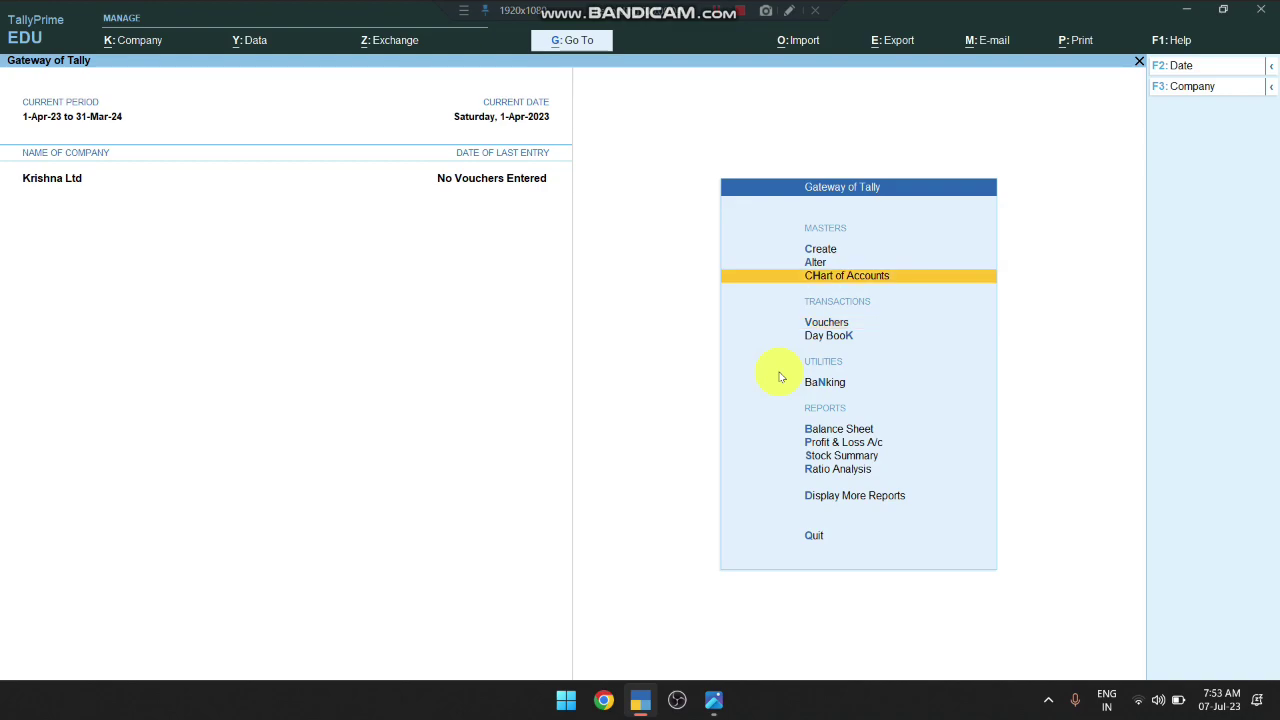
{"action": "key", "text": "Return"}
{"action": "key", "text": "Down"}
{"action": "key", "text": "Down"}
{"action": "key", "text": "Down"}
{"action": "key", "text": "Down"}
{"action": "key", "text": "Down"}
{"action": "key", "text": "Down"}
{"action": "key", "text": "Down"}
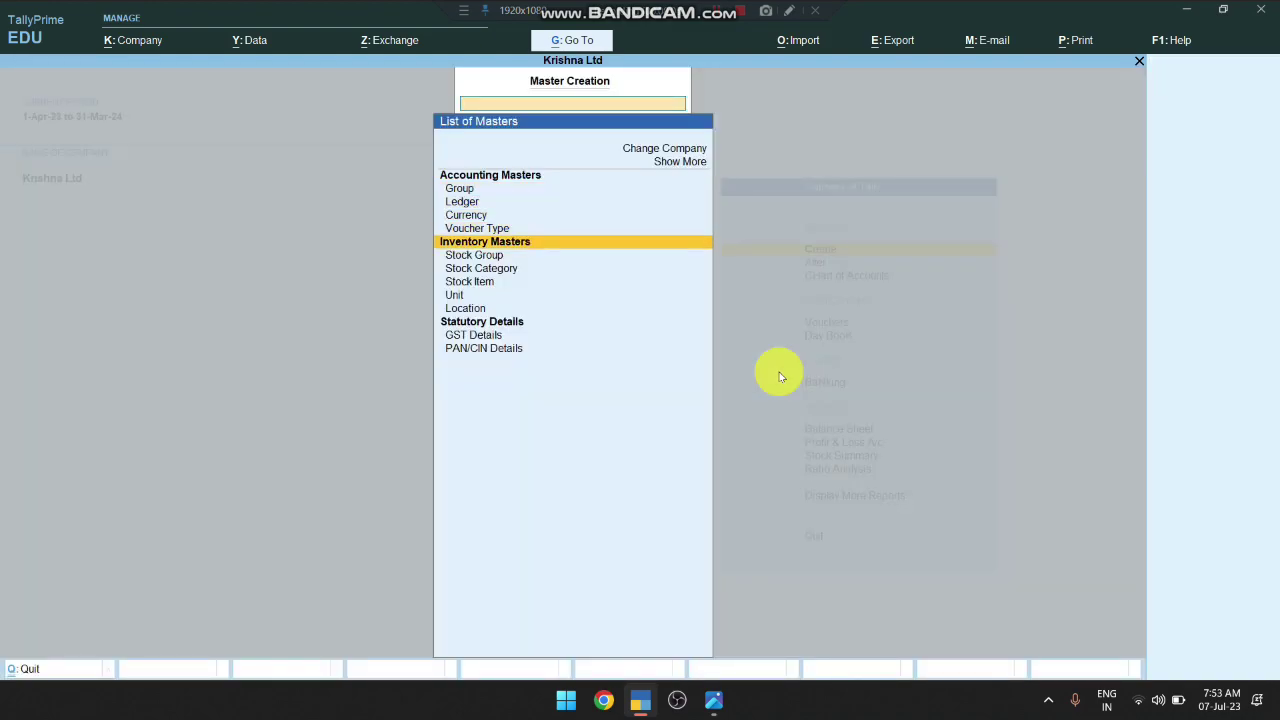
{"action": "key", "text": "Up"}
{"action": "key", "text": "Up"}
{"action": "key", "text": "Up"}
{"action": "key", "text": "Up"}
{"action": "key", "text": "Up"}
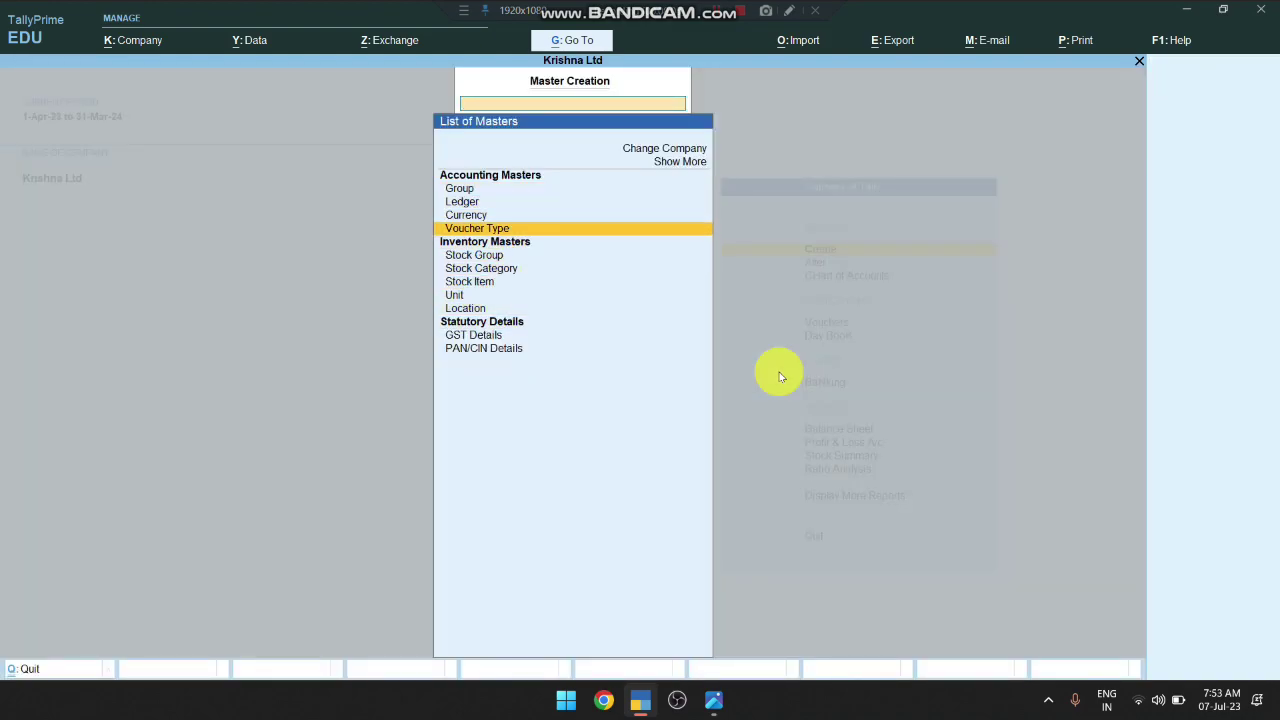
{"action": "key", "text": "Return"}
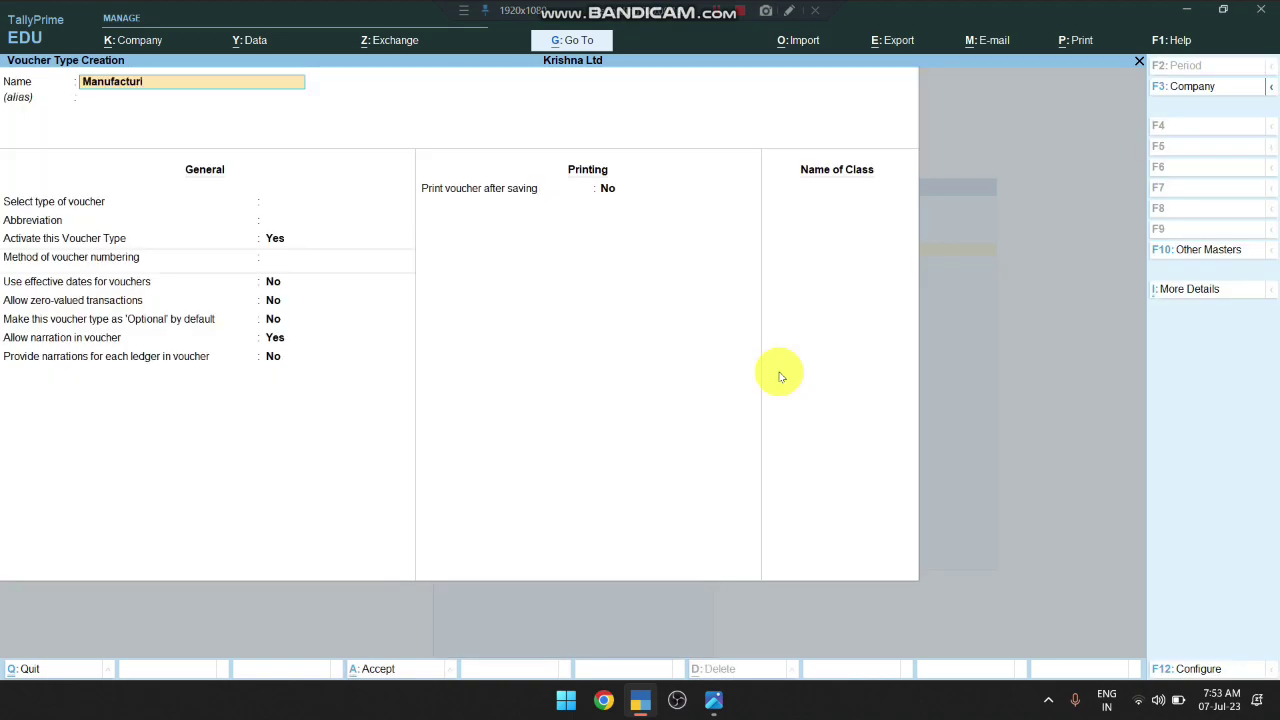
{"action": "key", "text": "Return"}
{"action": "key", "text": "Return"}
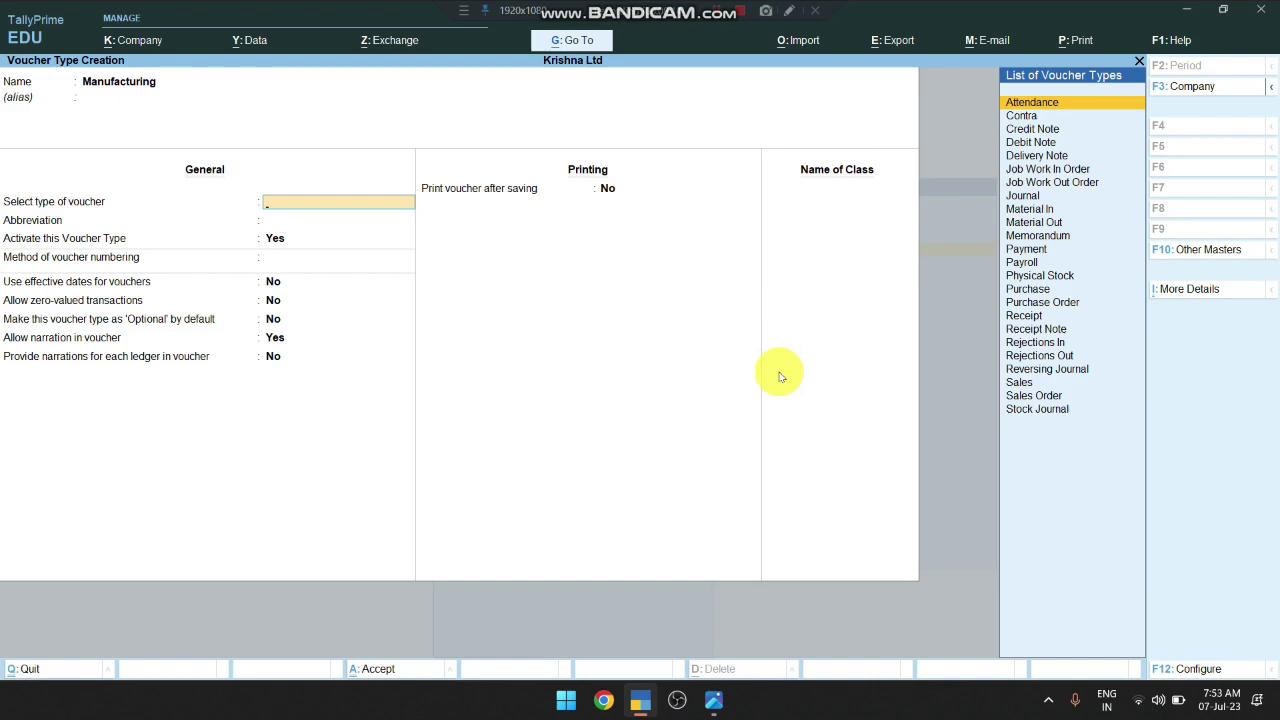
Set Stock Journal as the type of voucher for Manufacturing
{"action": "key", "text": "Down"}
{"action": "key", "text": "Down"}
{"action": "key", "text": "Down"}
{"action": "key", "text": "Down"}
{"action": "key", "text": "Down"}
{"action": "key", "text": "Down"}
{"action": "key", "text": "Down"}
{"action": "key", "text": "Down"}
{"action": "key", "text": "Down"}
{"action": "key", "text": "Down"}
{"action": "key", "text": "Down"}
{"action": "key", "text": "Down"}
{"action": "key", "text": "Down"}
{"action": "key", "text": "Down"}
{"action": "key", "text": "Down"}
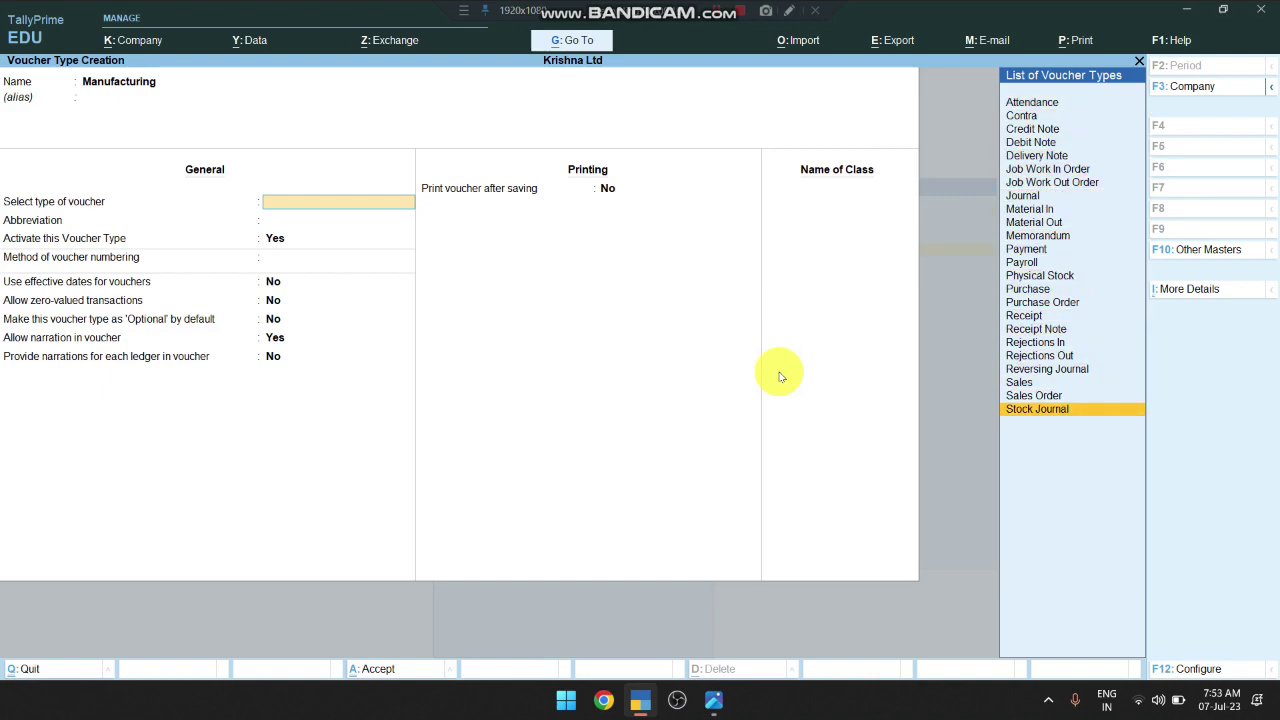
{"action": "key", "text": "Return"}
Set Use as a Manufacturing Journal to Yes, keep the other voucher type defaults, and save it
{"action": "key", "text": "Return"}
{"action": "key", "text": "Return"}
{"action": "key", "text": "Return"}
{"action": "key", "text": "Return"}
{"action": "key", "text": "Return"}
{"action": "key", "text": "Return"}
{"action": "key", "text": "Return"}
{"action": "key", "text": "Return"}
{"action": "key", "text": "Return"}
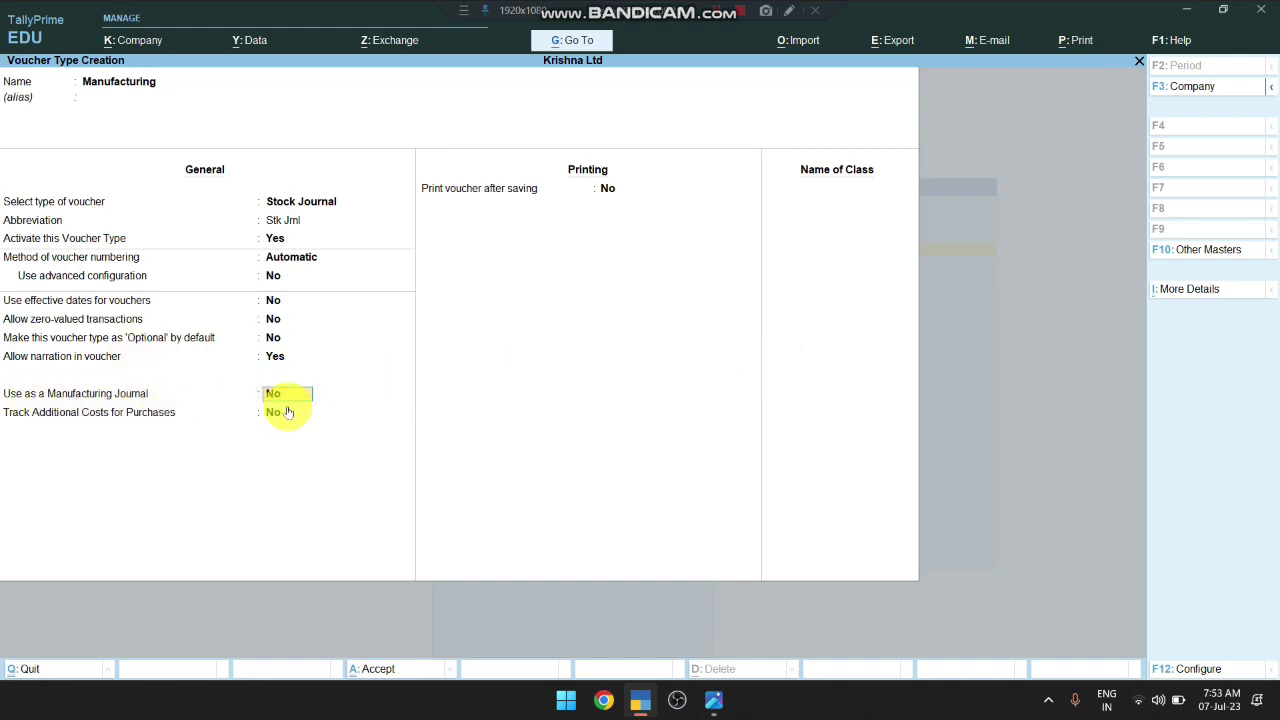
{"action": "type", "text": "y"}
{"action": "key", "text": "Return"}
{"action": "key", "text": "Return"}
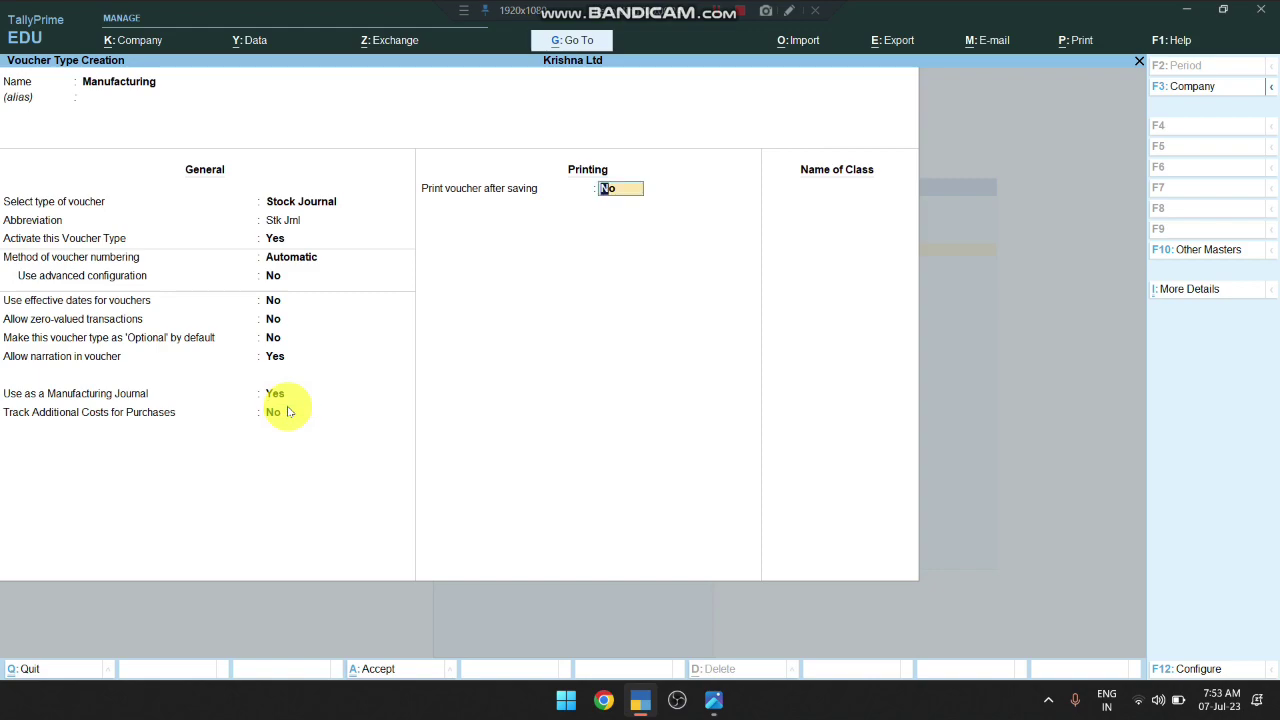
{"action": "key", "text": "Return"}
{"action": "key", "text": "Return"}
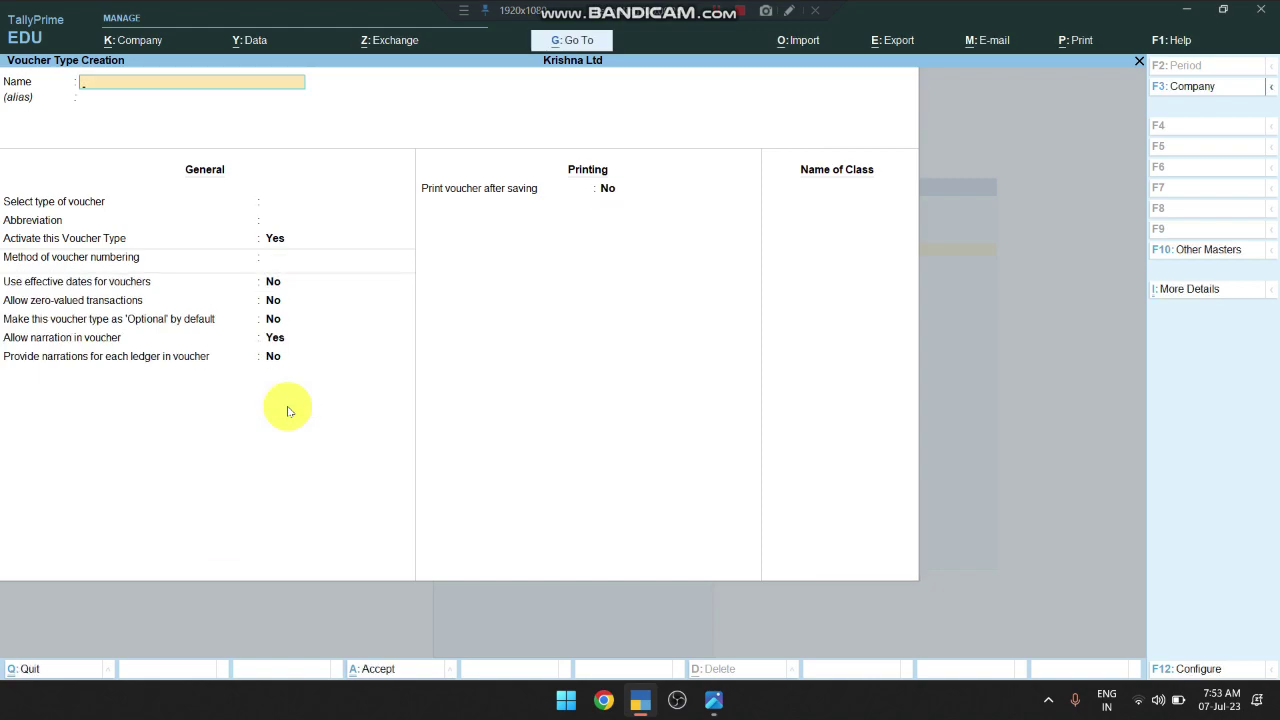
Leave voucher type creation and start a new inventory voucher of the Manufacturing type
{"action": "key", "text": "Escape"}
{"action": "key", "text": "Escape"}
{"action": "key", "text": "Down"}
{"action": "key", "text": "Down"}
{"action": "key", "text": "Down"}
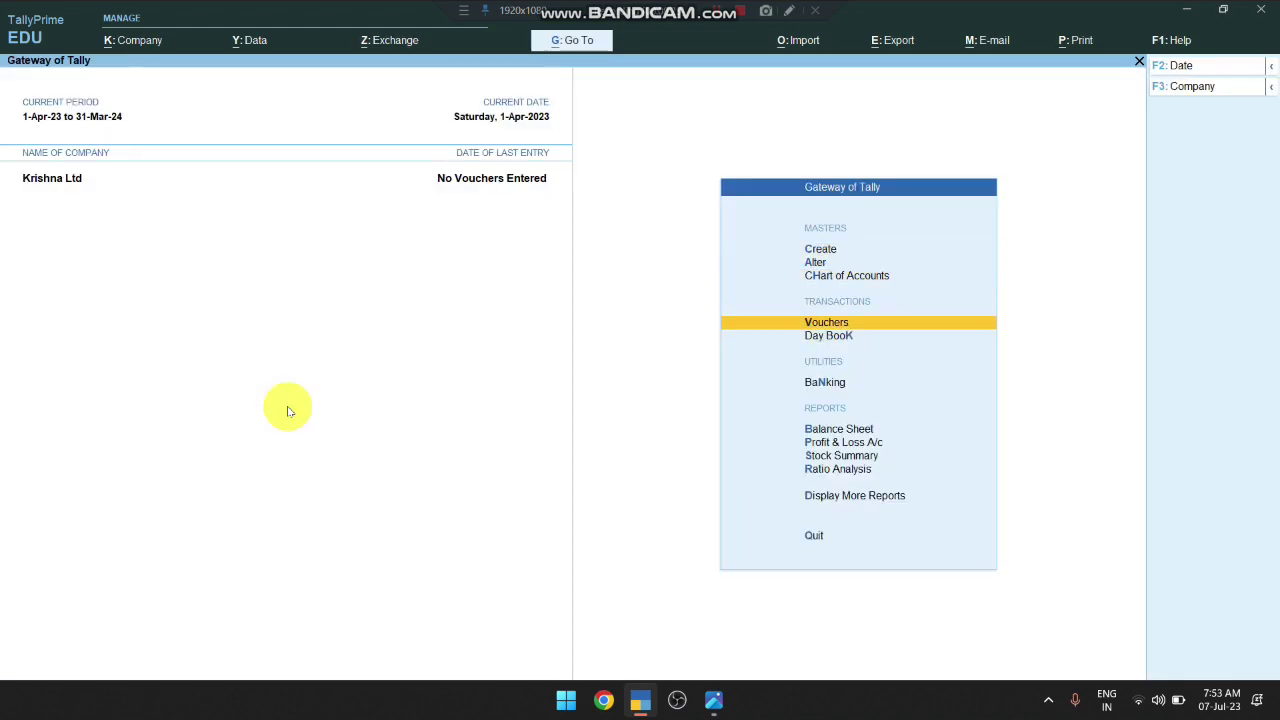
{"action": "key", "text": "Return"}
{"action": "key", "text": "alt+F10"}
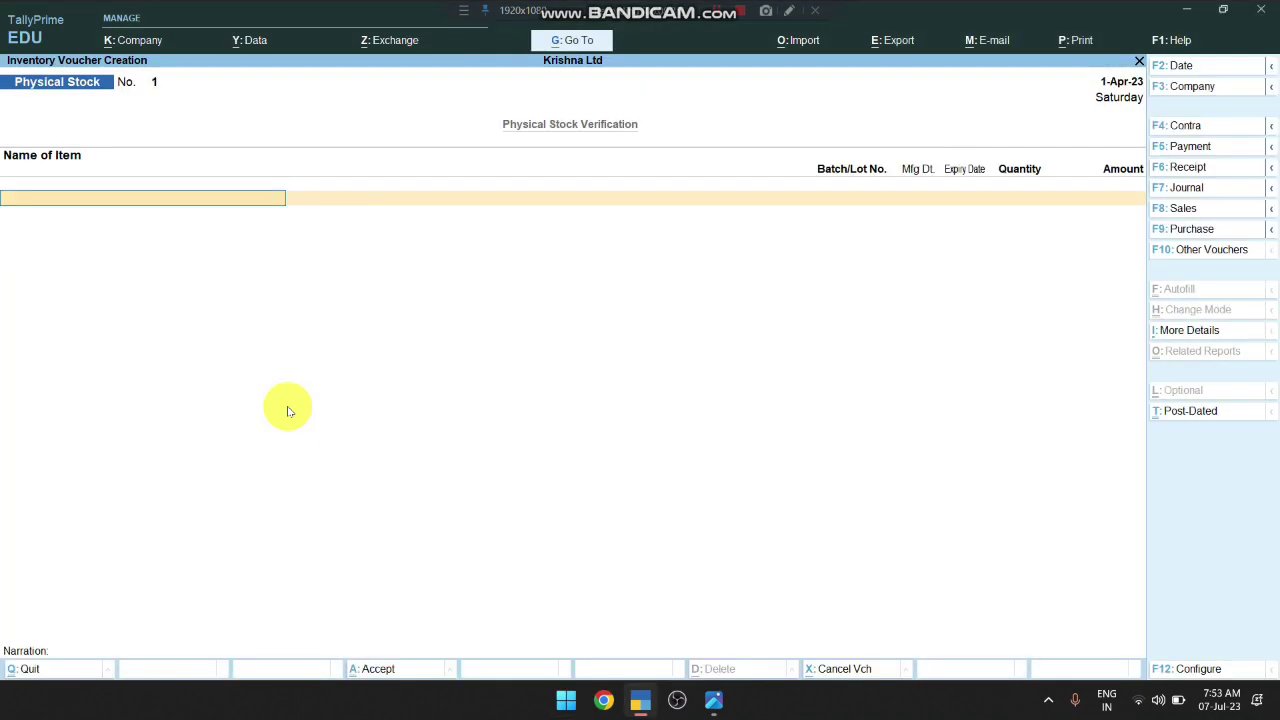
{"action": "key", "text": "alt+F7"}
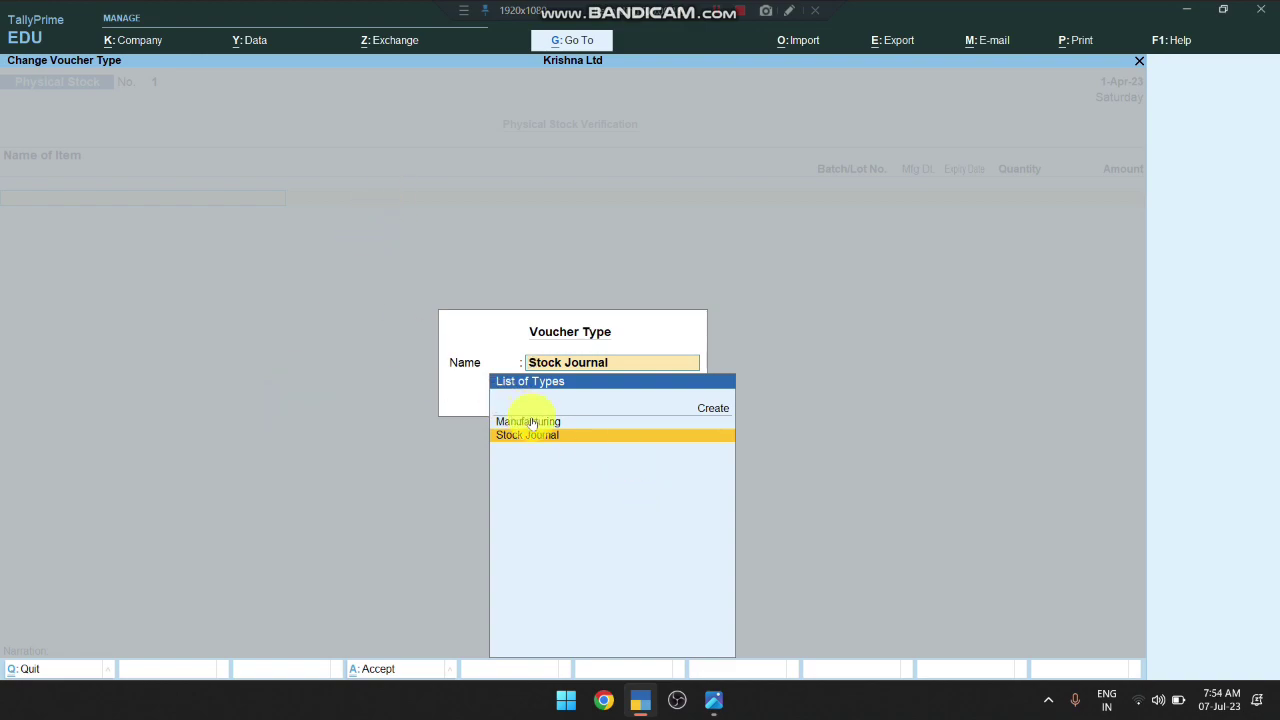
{"action": "key", "text": "Up"}
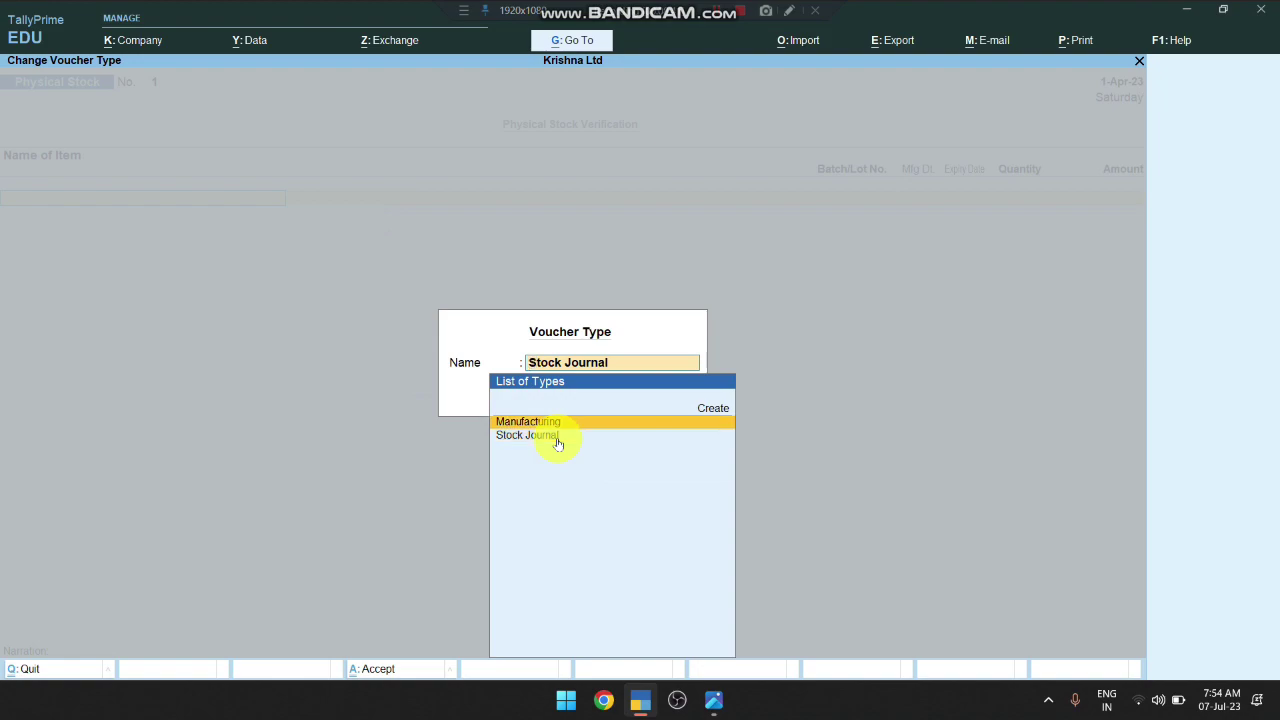
{"action": "key", "text": "Return"}
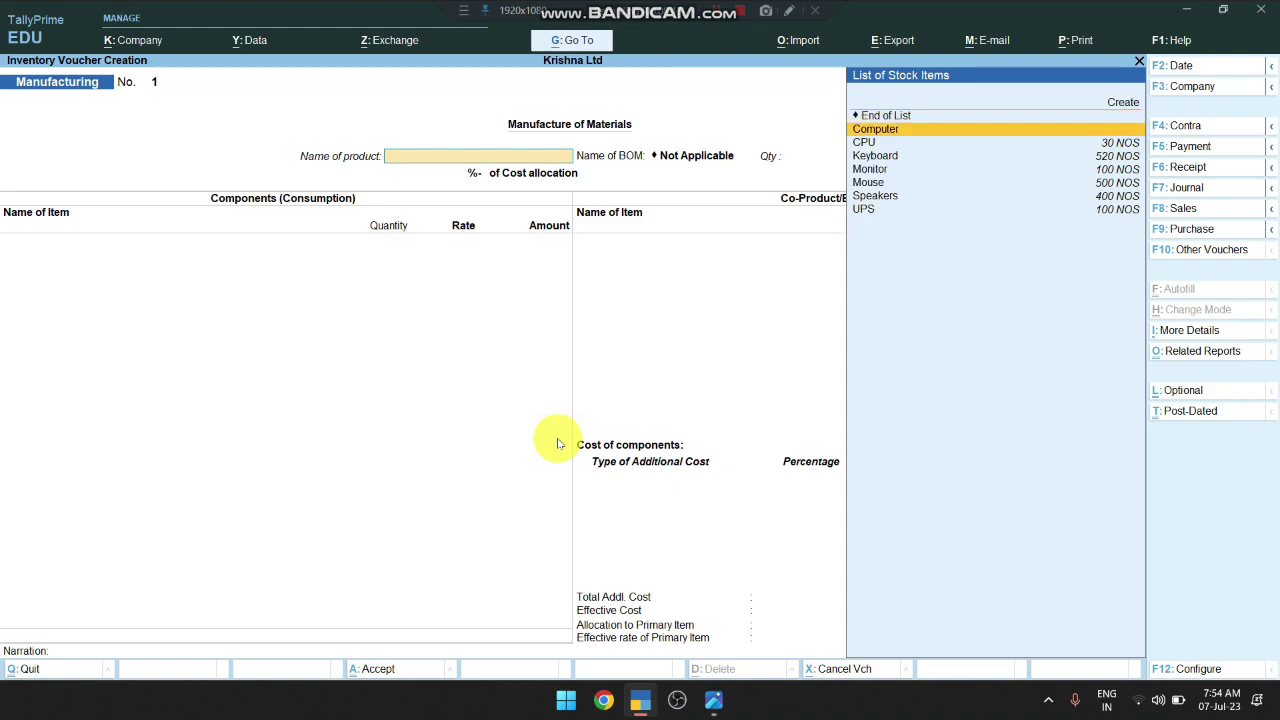
Set Computer as the product to manufacture, with the COmputer bill of materials and a quantity of 3 NOS
{"action": "key", "text": "Return"}
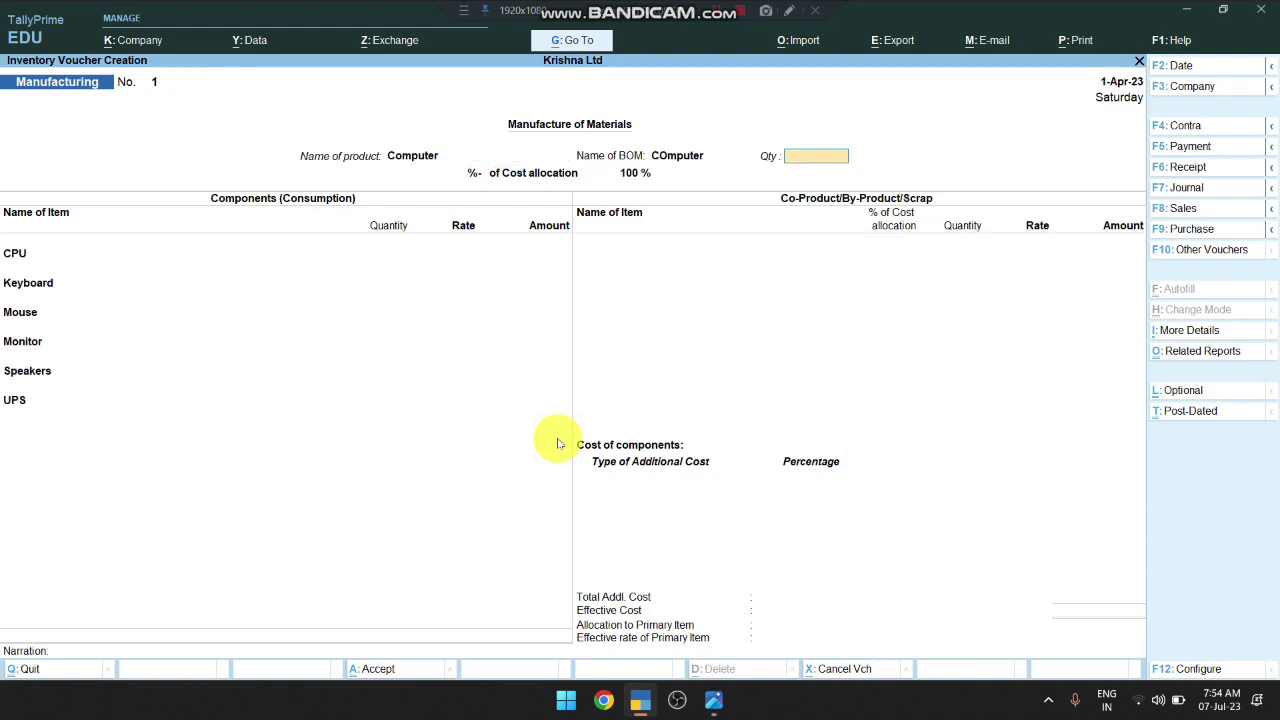
{"action": "type", "text": "3"}
{"action": "key", "text": "Return"}
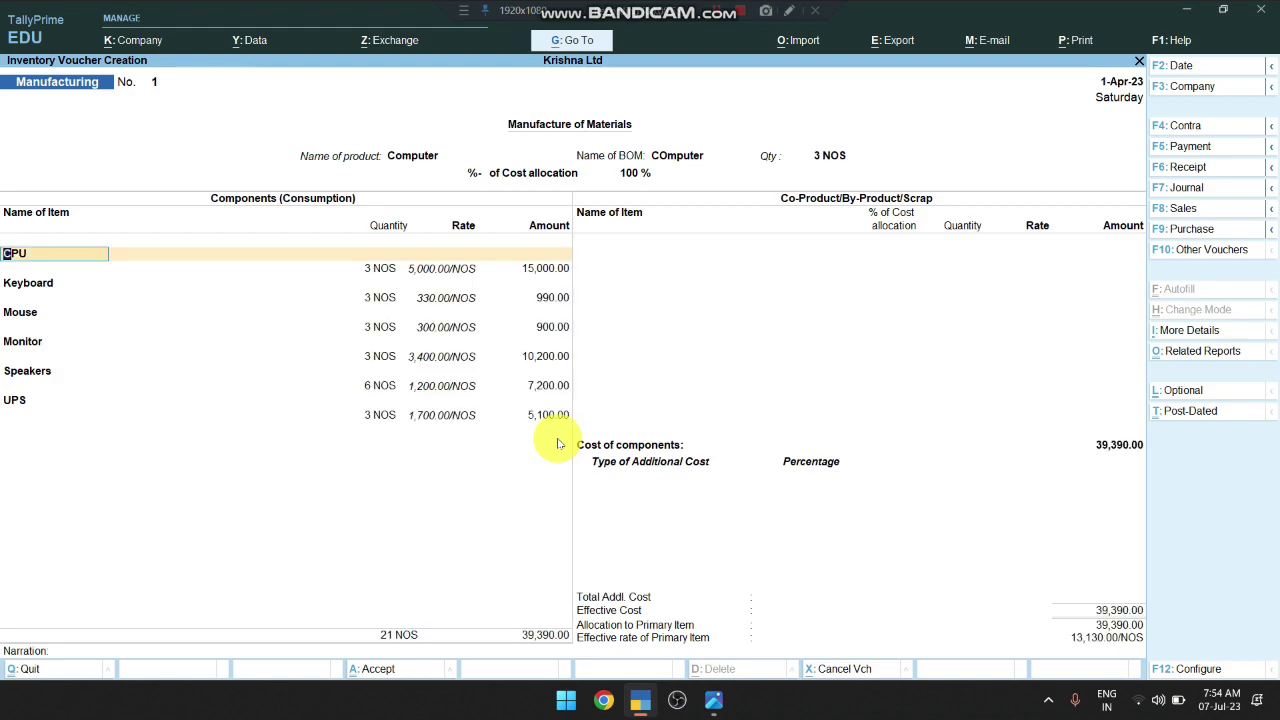
Keep the filled-in component quantities and rates, add no co-products, additional costs or narration, and save the manufacturing voucher
{"action": "key", "text": "Return"}
{"action": "key", "text": "Return"}
{"action": "key", "text": "Return"}
{"action": "key", "text": "Return"}
{"action": "key", "text": "Return"}
{"action": "key", "text": "Return"}
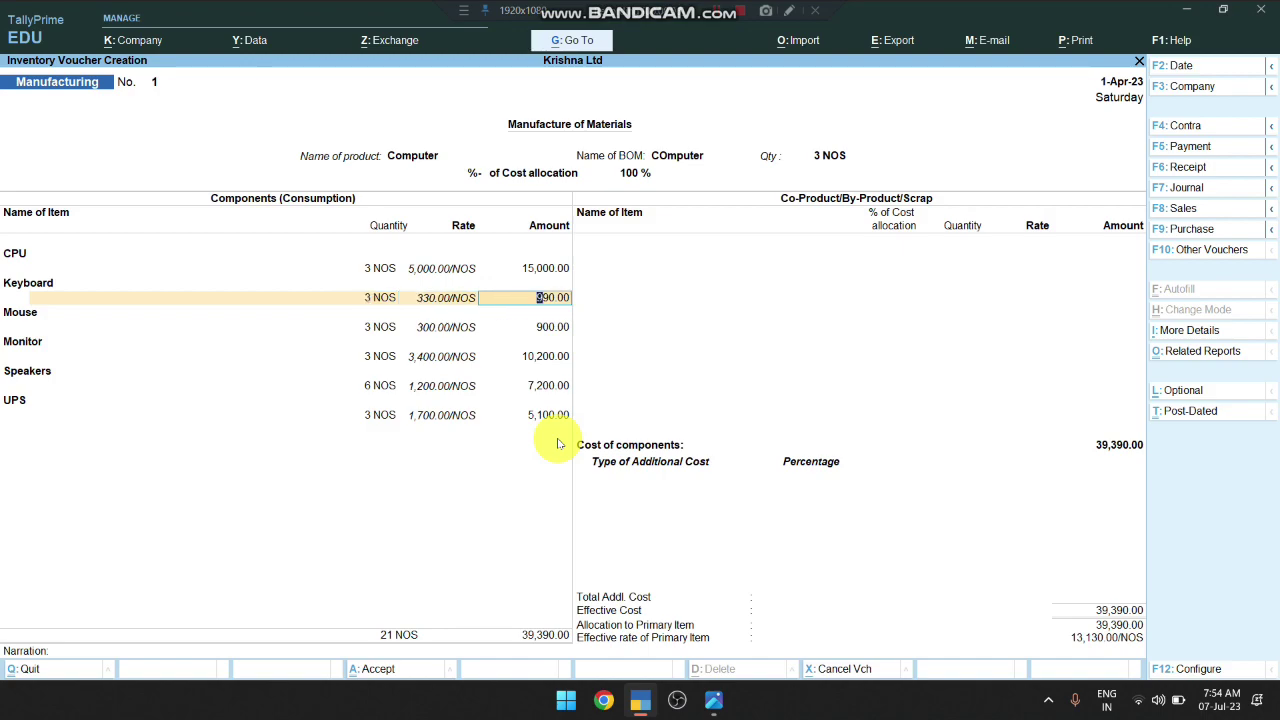
{"action": "key", "text": "Return"}
{"action": "key", "text": "Return"}
{"action": "key", "text": "Return"}
{"action": "key", "text": "Return"}
{"action": "key", "text": "Return"}
{"action": "key", "text": "Return"}
{"action": "key", "text": "Return"}
{"action": "key", "text": "Return"}
{"action": "key", "text": "Return"}
{"action": "key", "text": "Return"}
{"action": "key", "text": "Return"}
{"action": "key", "text": "Return"}
{"action": "key", "text": "Return"}
{"action": "key", "text": "Return"}
{"action": "key", "text": "Return"}
{"action": "key", "text": "Return"}
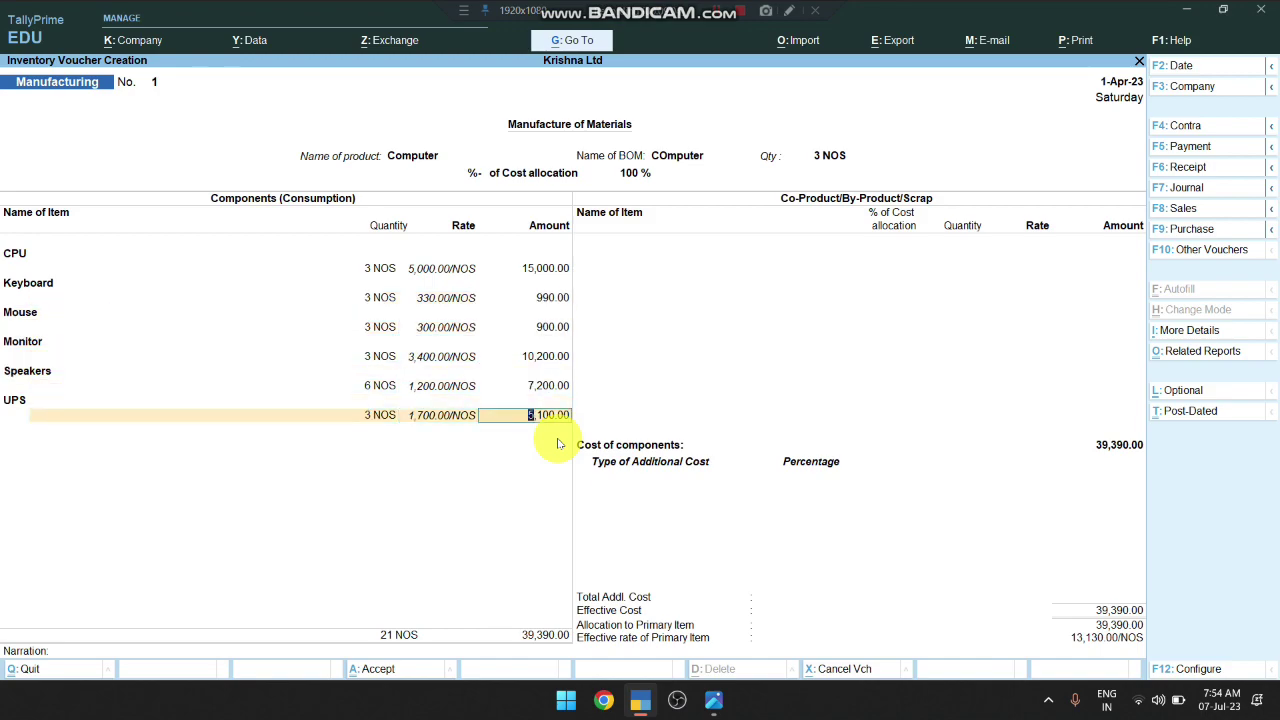
{"action": "key", "text": "Return"}
{"action": "key", "text": "Return"}
{"action": "key", "text": "Return"}
{"action": "key", "text": "Return"}
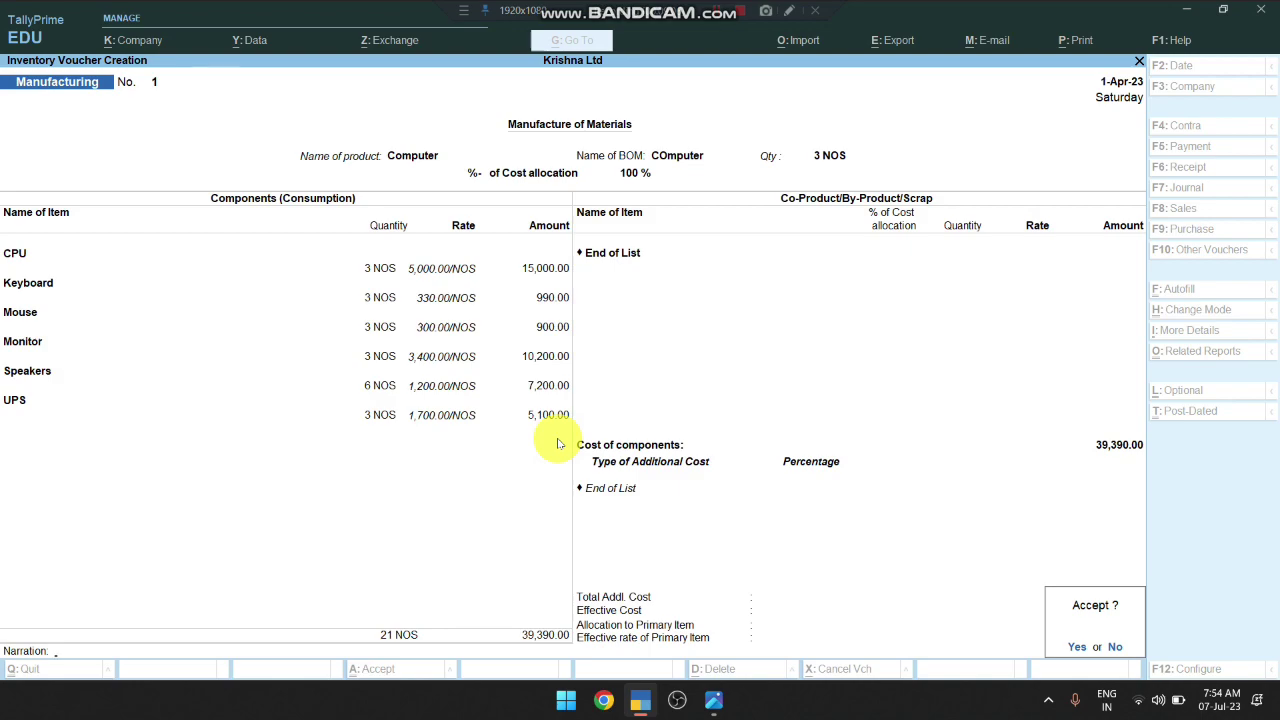
{"action": "key", "text": "Return"}
{"action": "key", "text": "Escape"}
{"action": "key", "text": "Escape"}
{"action": "key", "text": "Escape"}
Examine the closing balance of Computer under Finished Goods in the Stock Summary
{"action": "key", "text": "Up"}
{"action": "key", "text": "Up"}
{"action": "key", "text": "Up"}
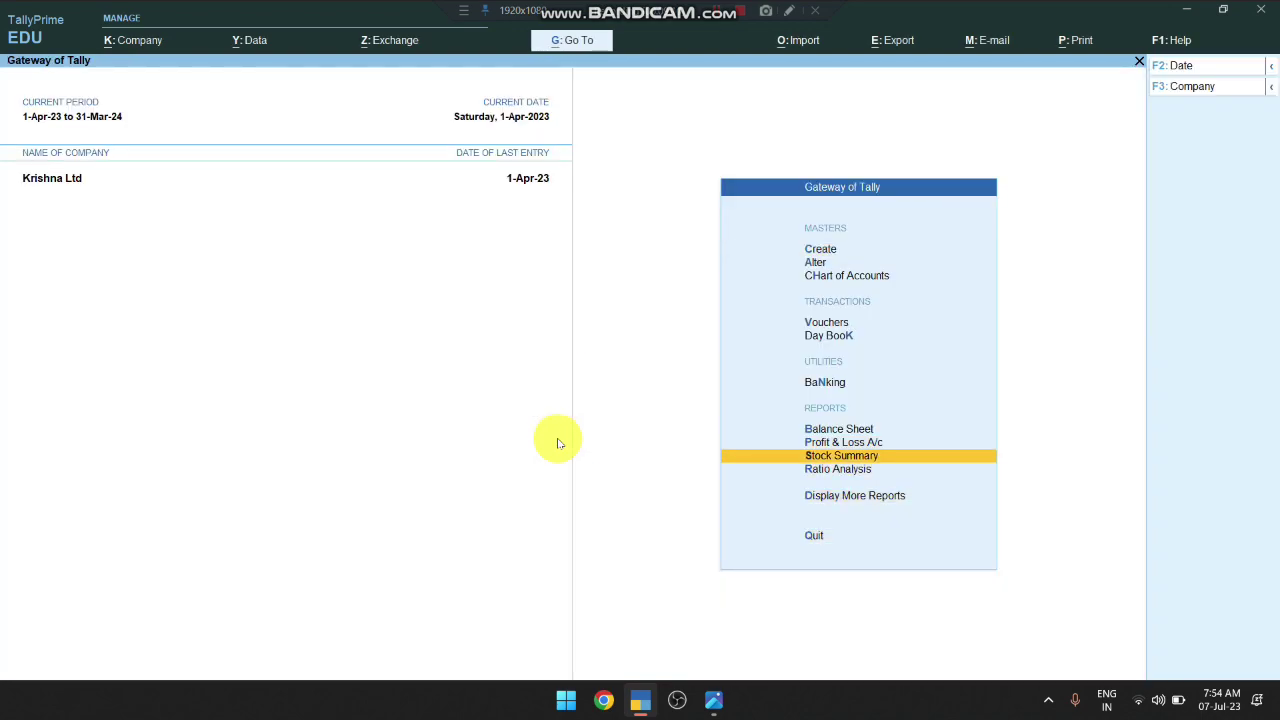
{"action": "key", "text": "Return"}
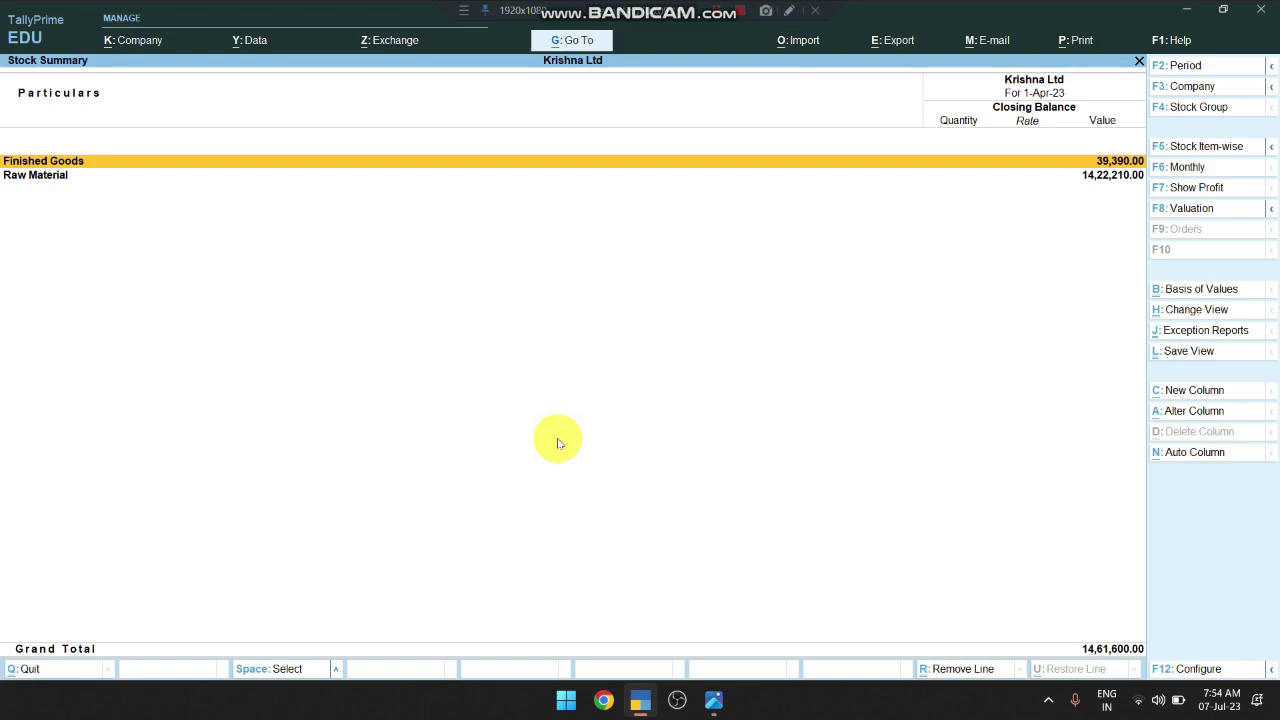
{"action": "key", "text": "Return"}
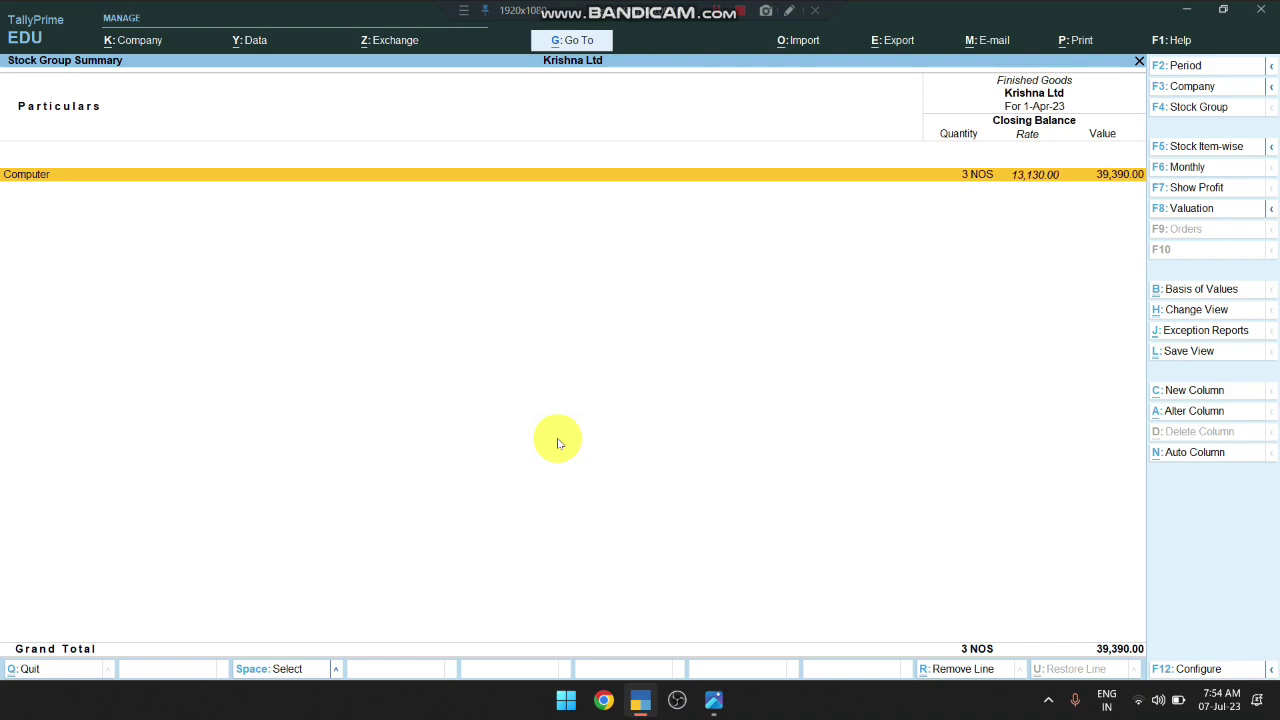
{"action": "key", "text": "Return"}
{"action": "key", "text": "Escape"}
{"action": "key", "text": "Escape"}
{"action": "key", "text": "Escape"}
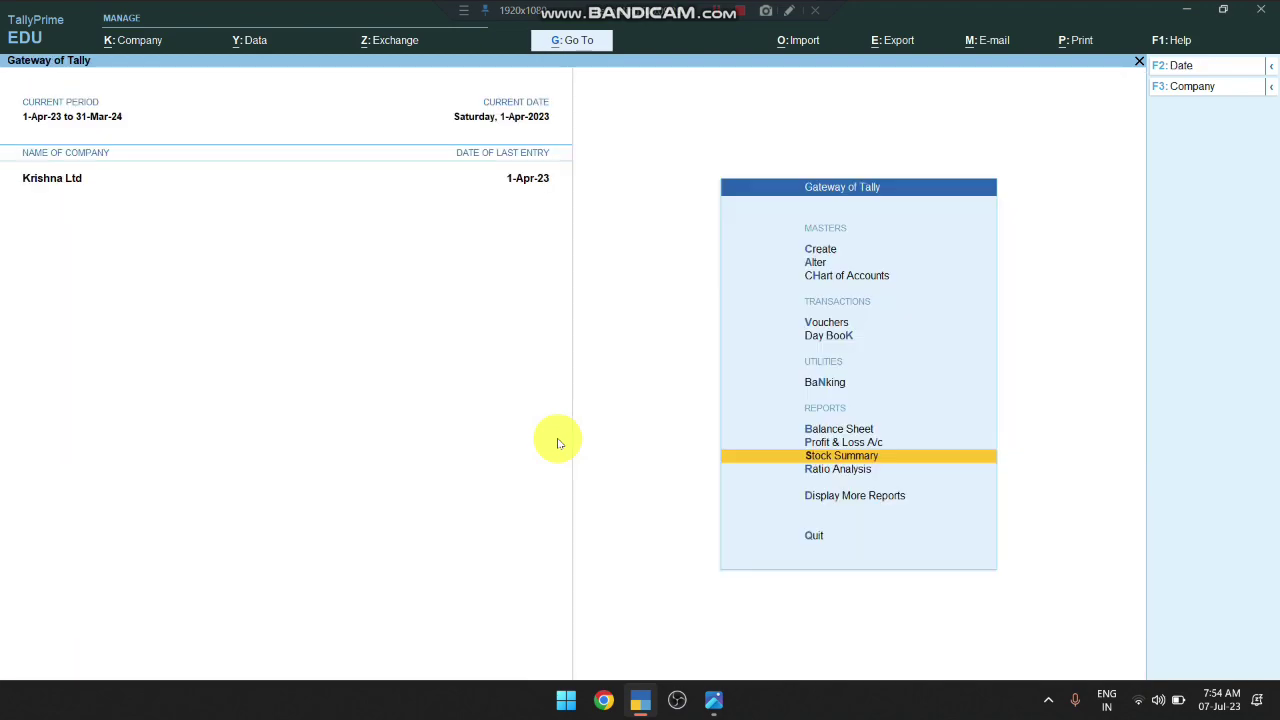
Examine the closing quantities of each Raw Material item in the Stock Summary, from CPU through UPS
{"action": "key", "text": "Return"}
{"action": "key", "text": "Return"}
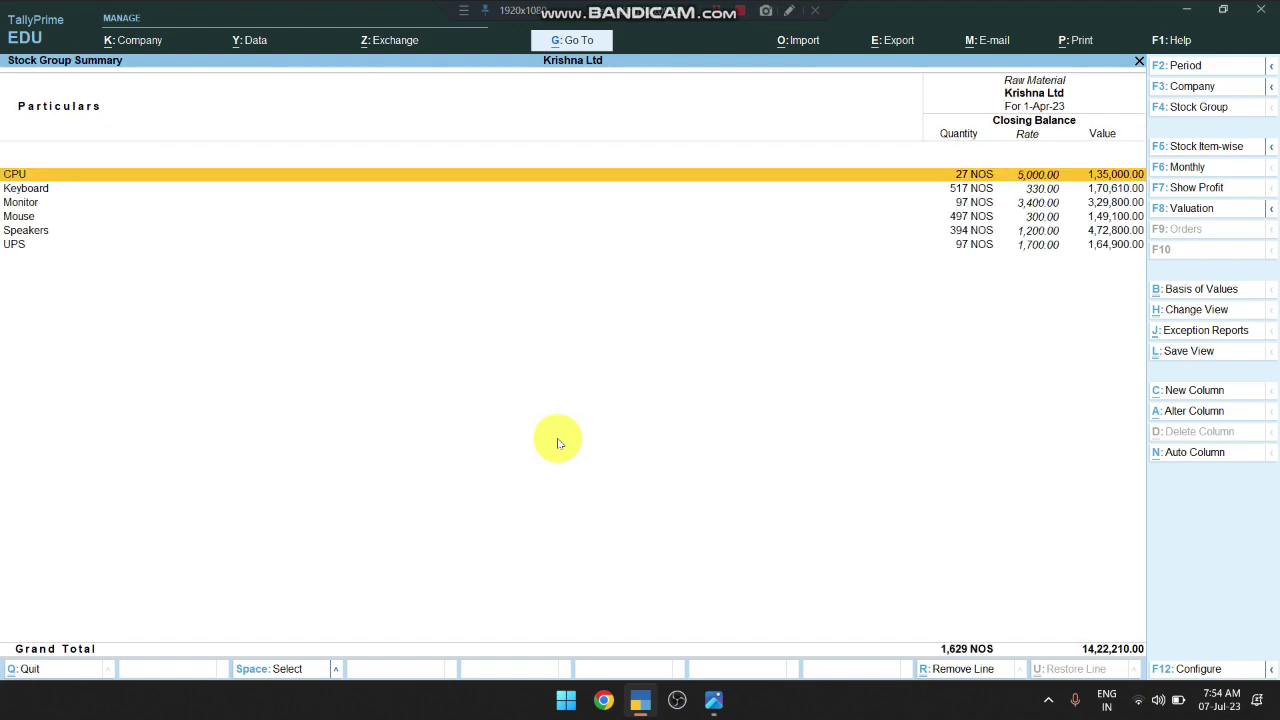
{"action": "key", "text": "Down"}
{"action": "key", "text": "Down"}
{"action": "key", "text": "Down"}
{"action": "key", "text": "Up"}
{"action": "key", "text": "Up"}
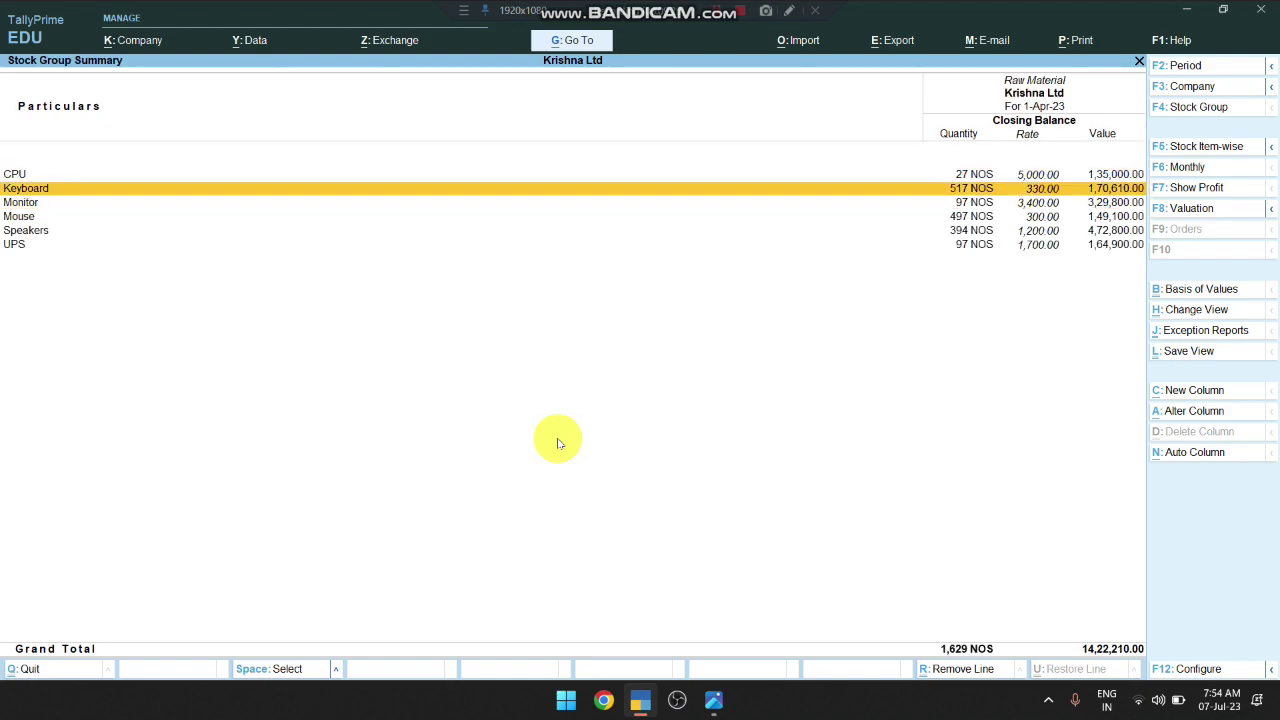
{"action": "key", "text": "Up"}
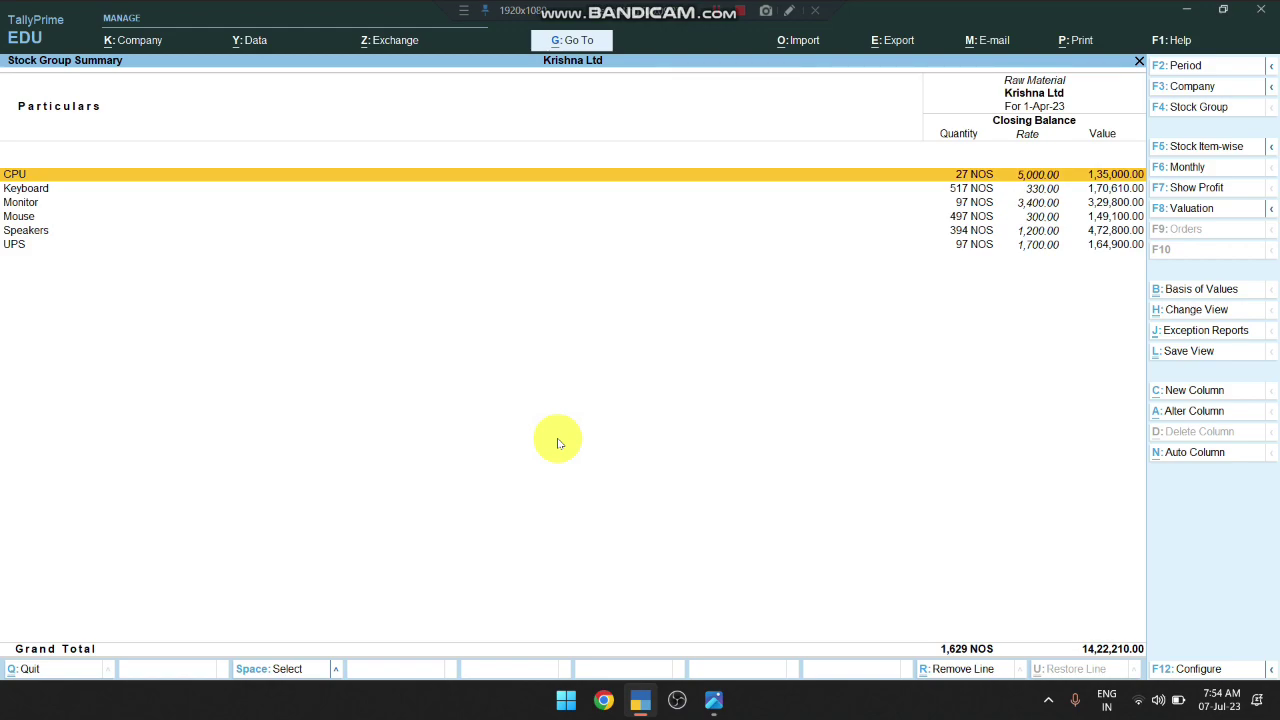
{"action": "key", "text": "Down"}
{"action": "key", "text": "Down"}
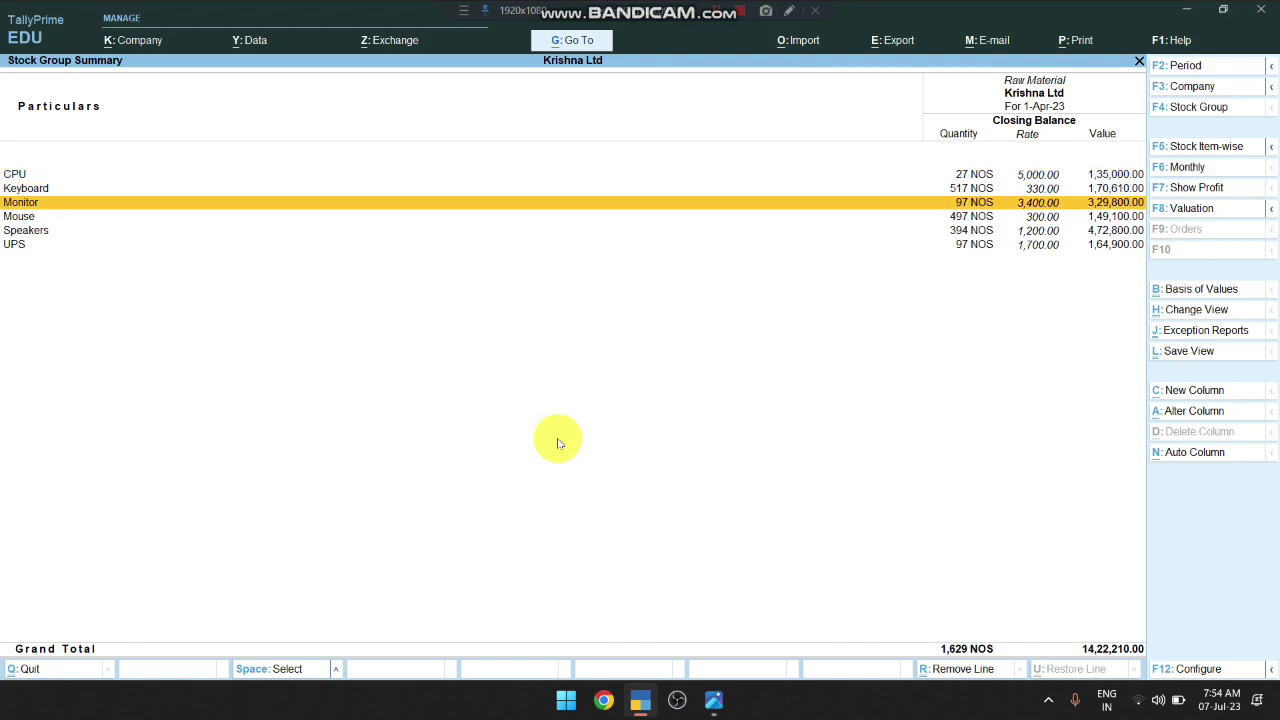
{"action": "key", "text": "Down"}
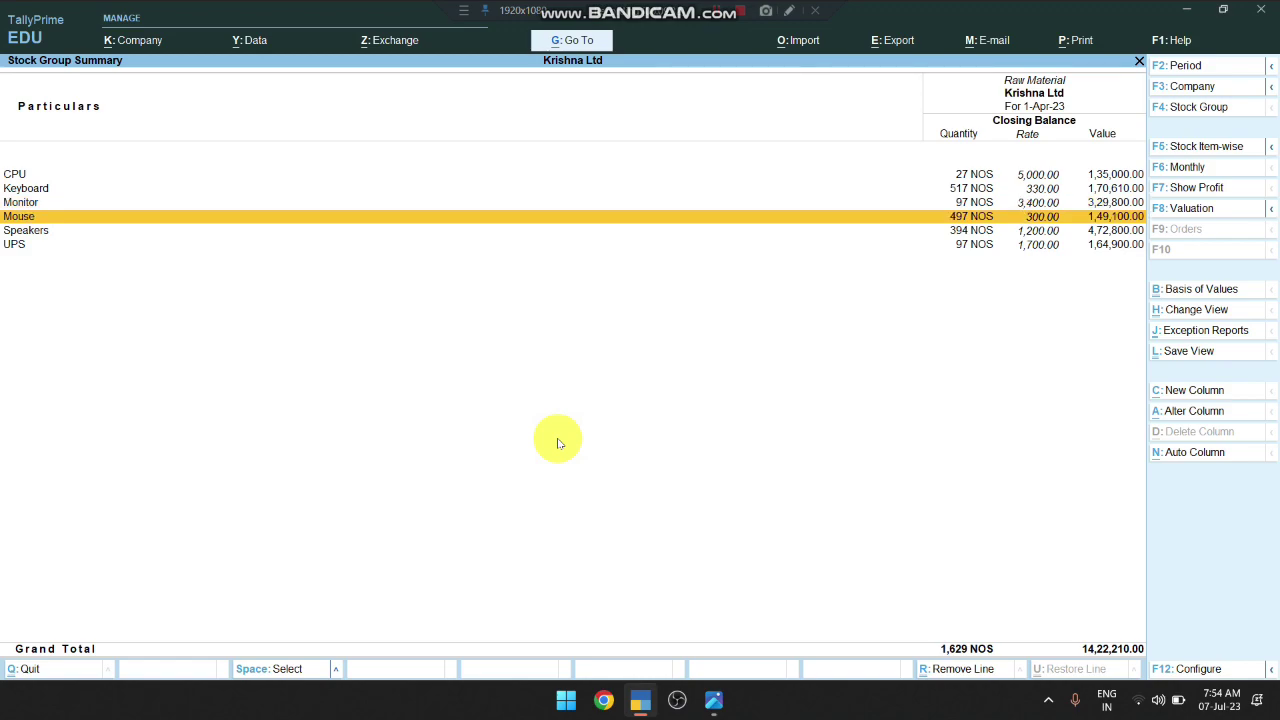
{"action": "key", "text": "Down"}
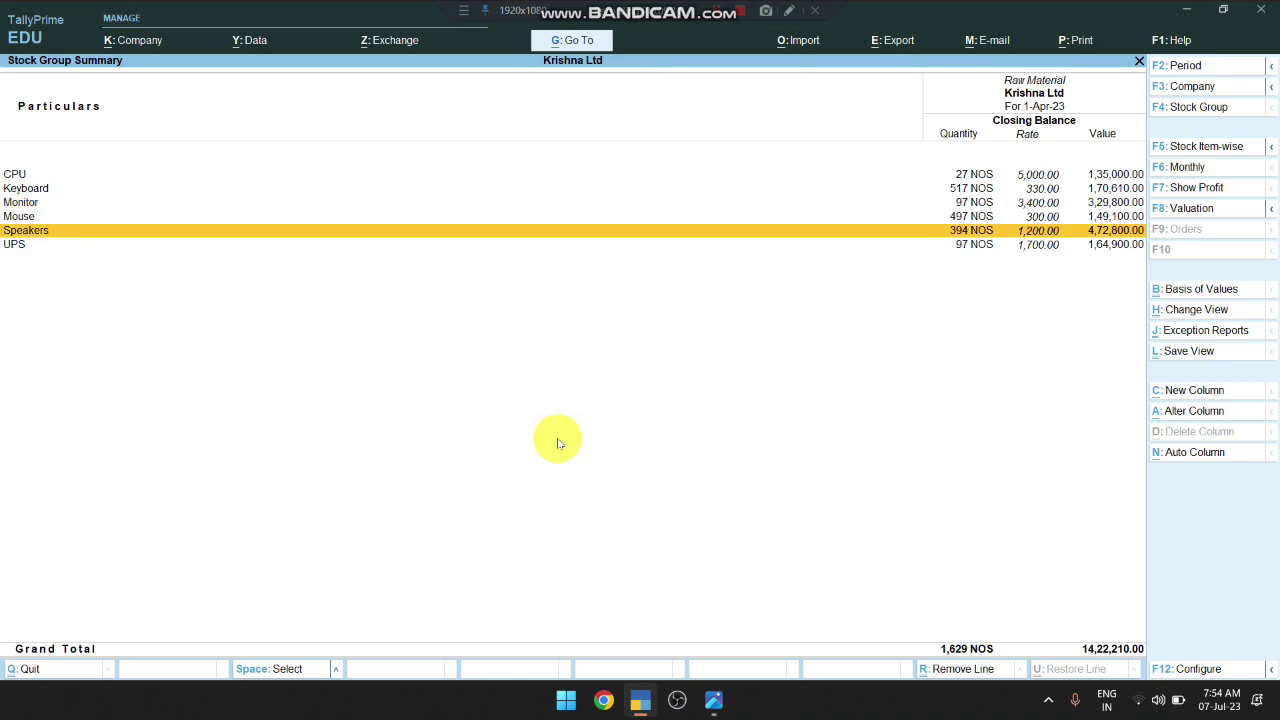
{"action": "key", "text": "Down"}
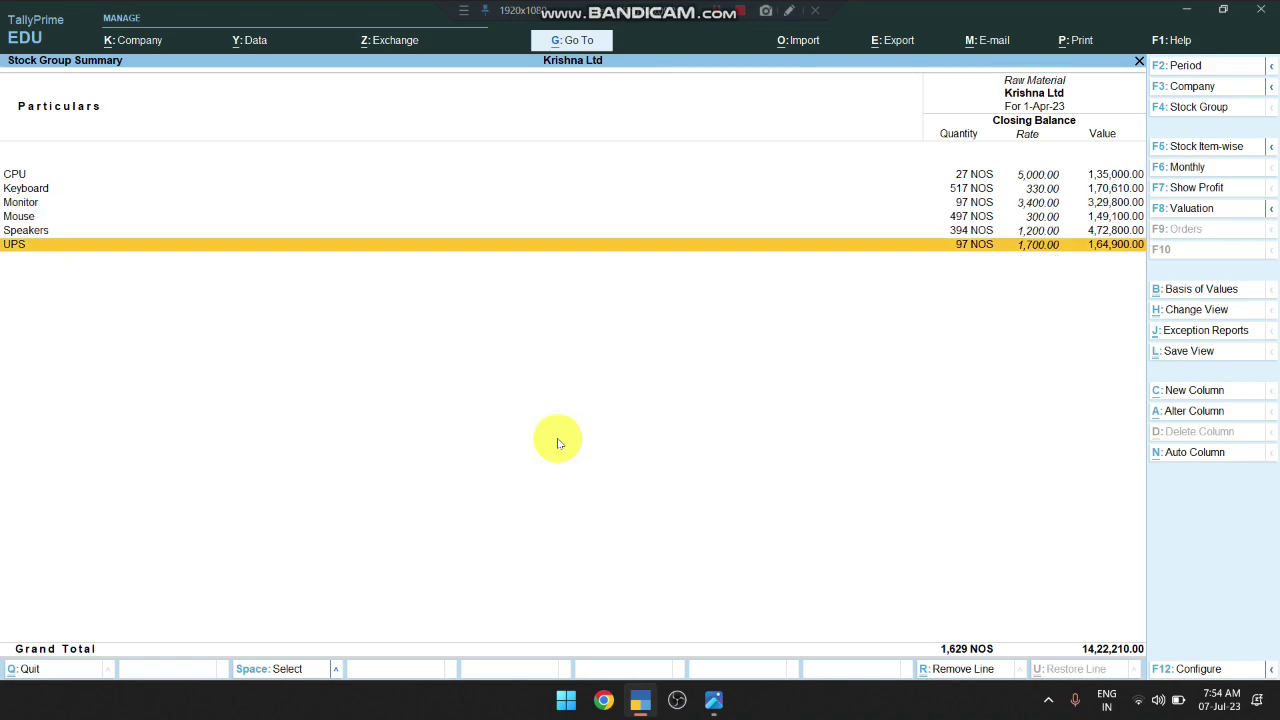
{"action": "key", "text": "Escape"}
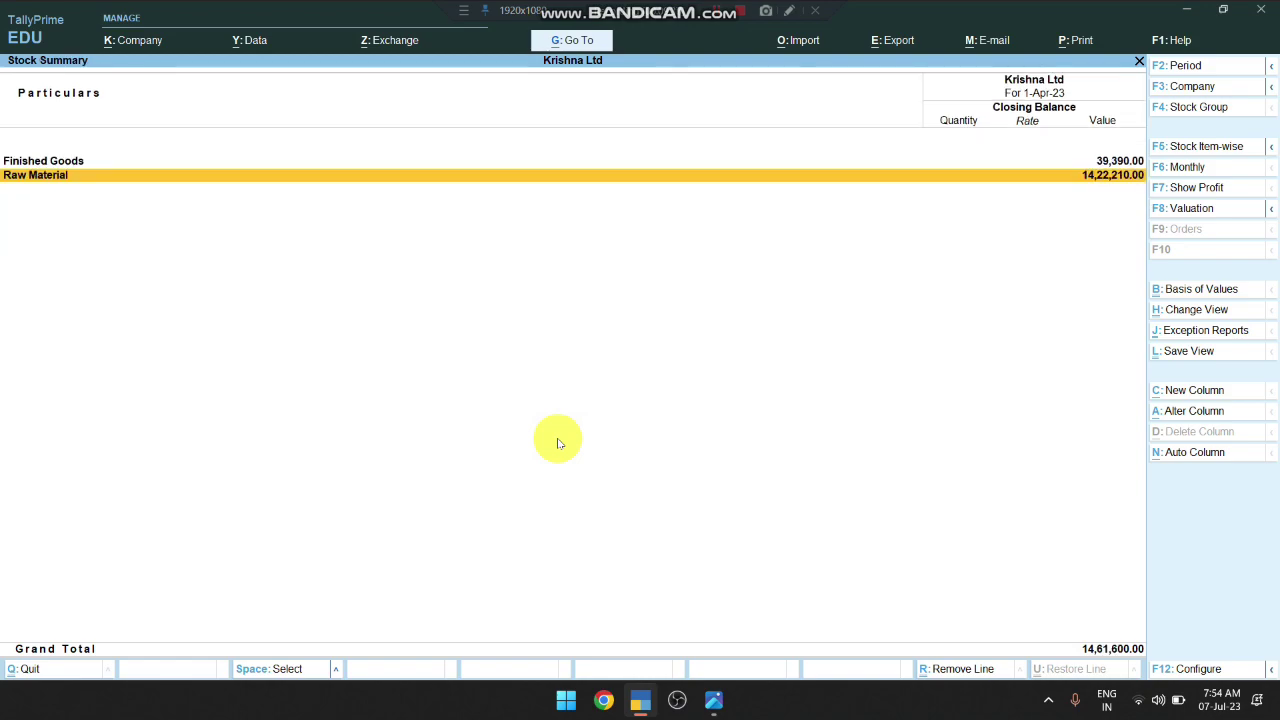
{"action": "key", "text": "Escape"}
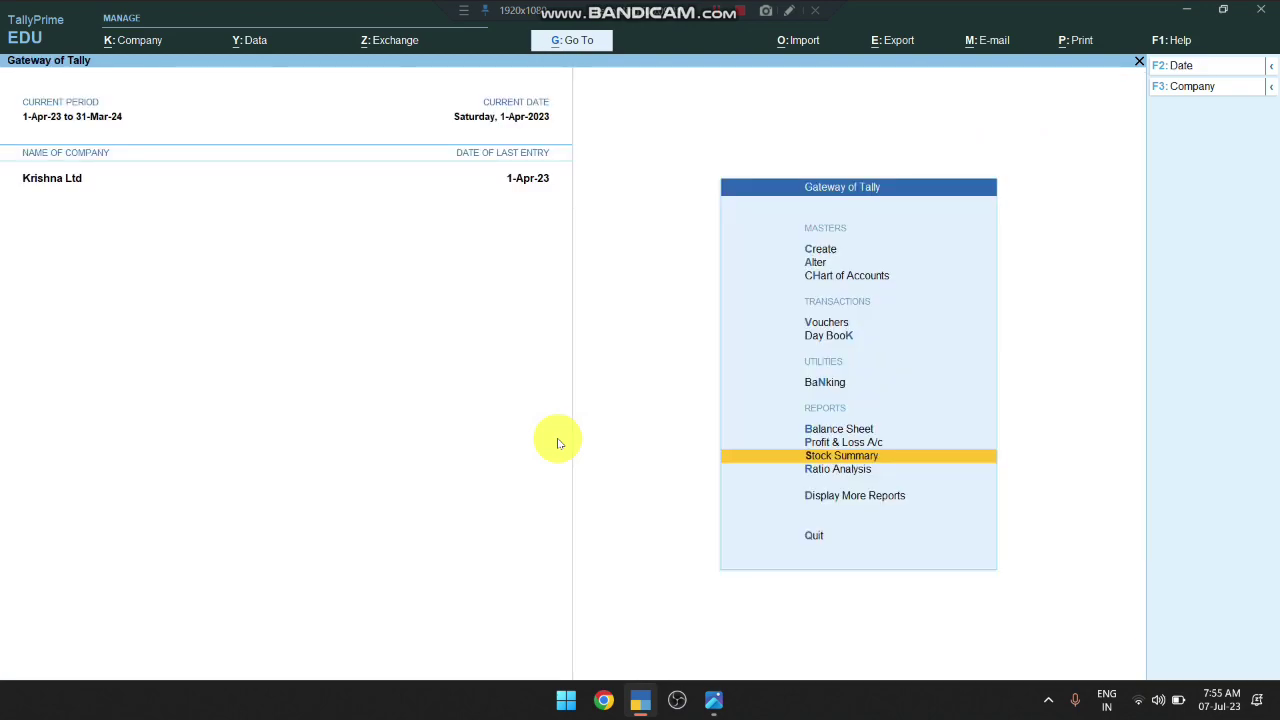